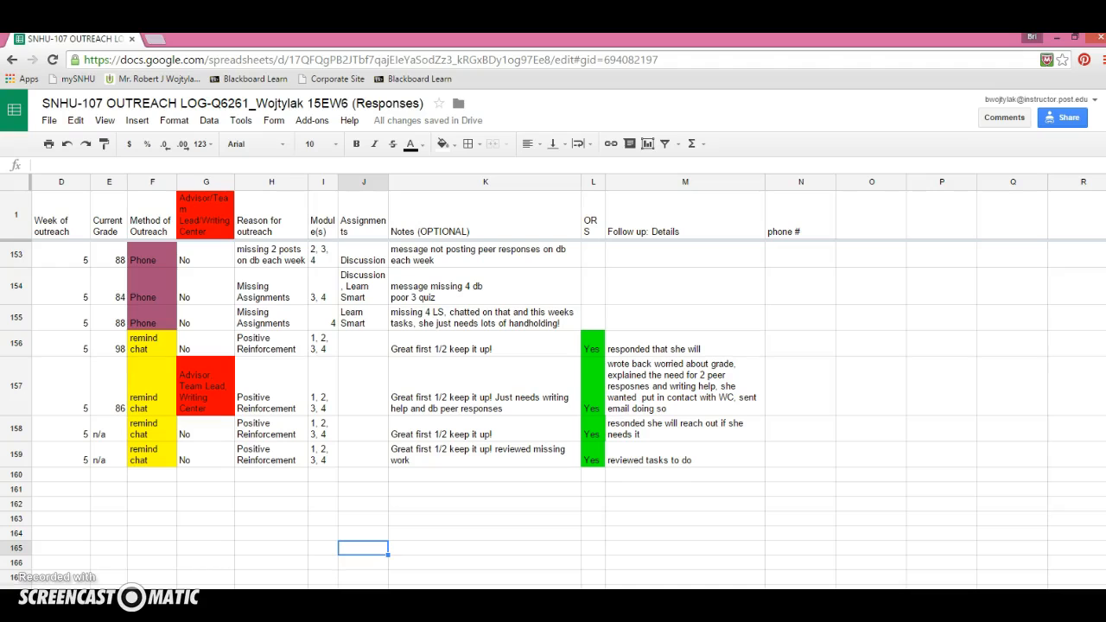
Set text wrapping to Wrap for the header row
{"action": "left_click", "coordinate": [15, 183]}
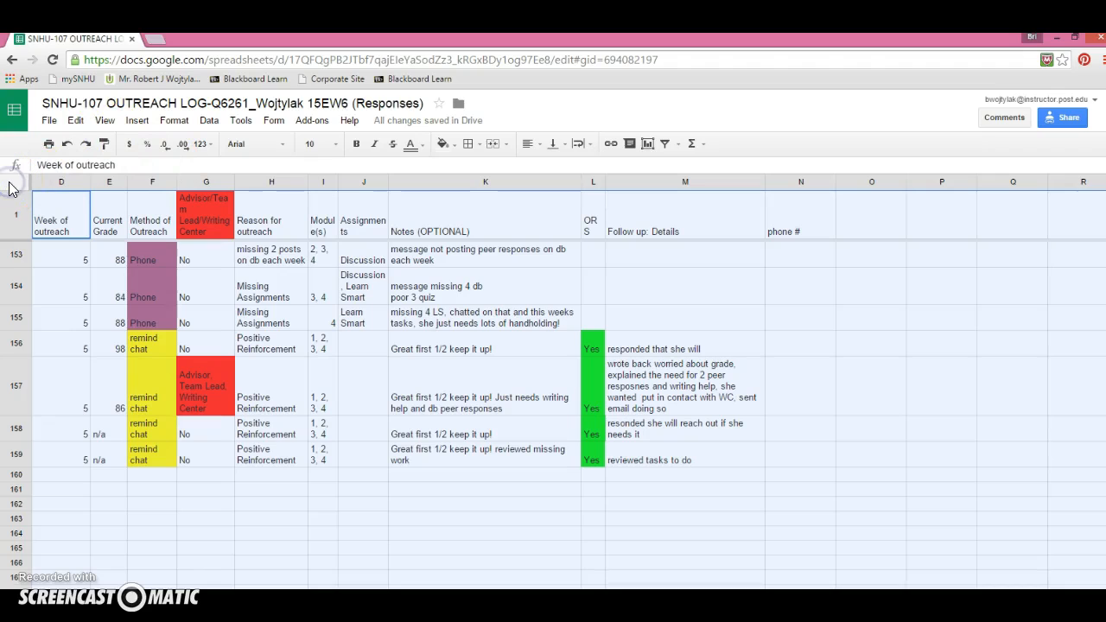
{"action": "left_click", "coordinate": [174, 121]}
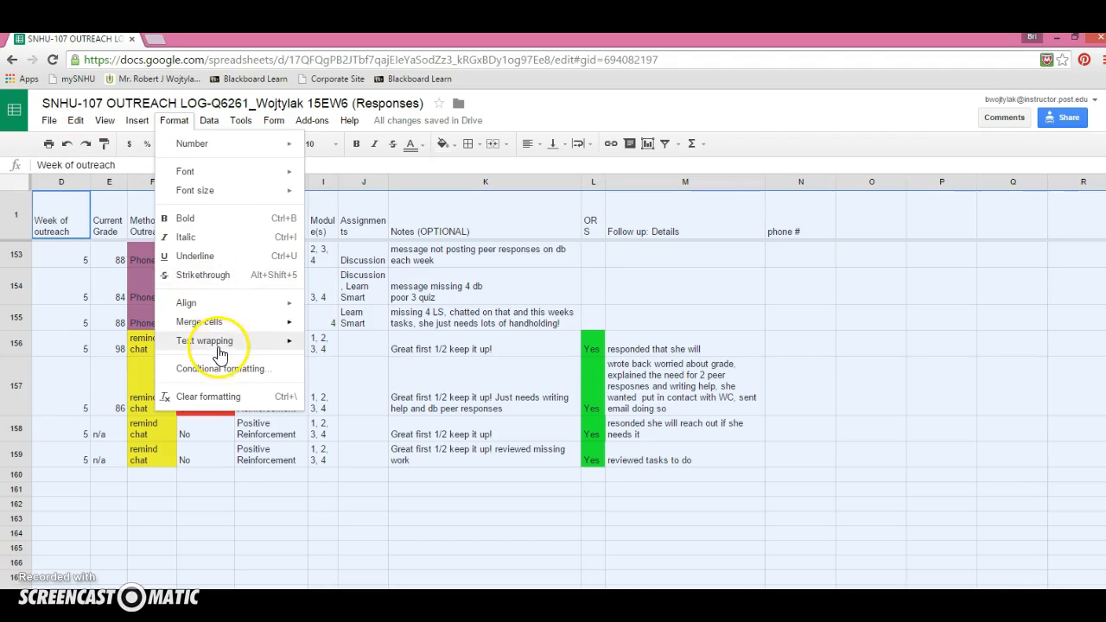
{"action": "mouse_move", "coordinate": [218, 341]}
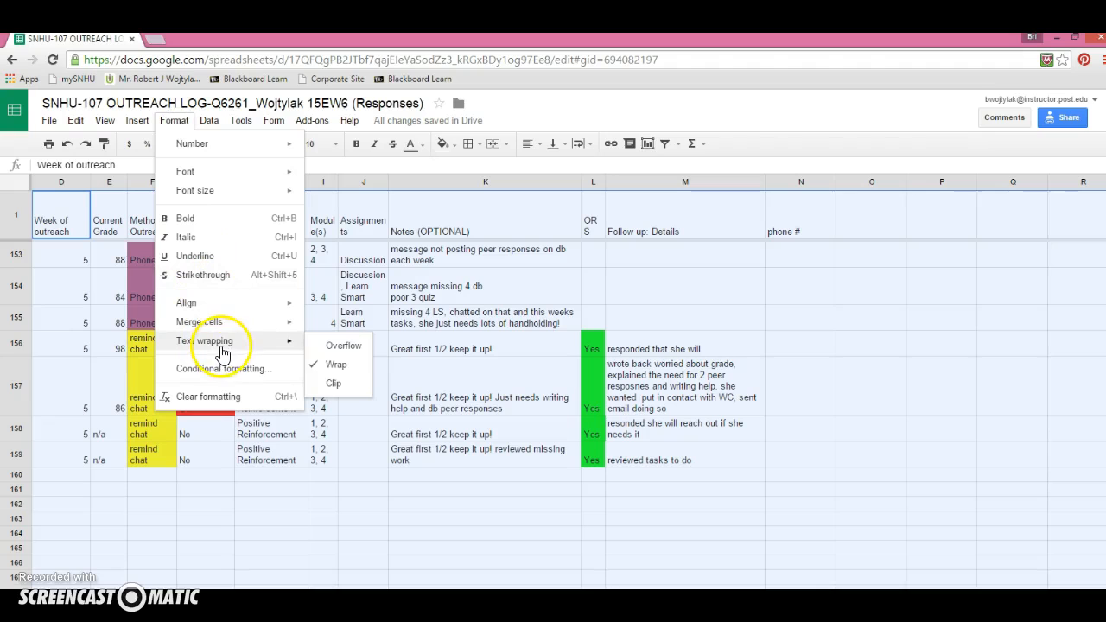
{"action": "left_click", "coordinate": [336, 374]}
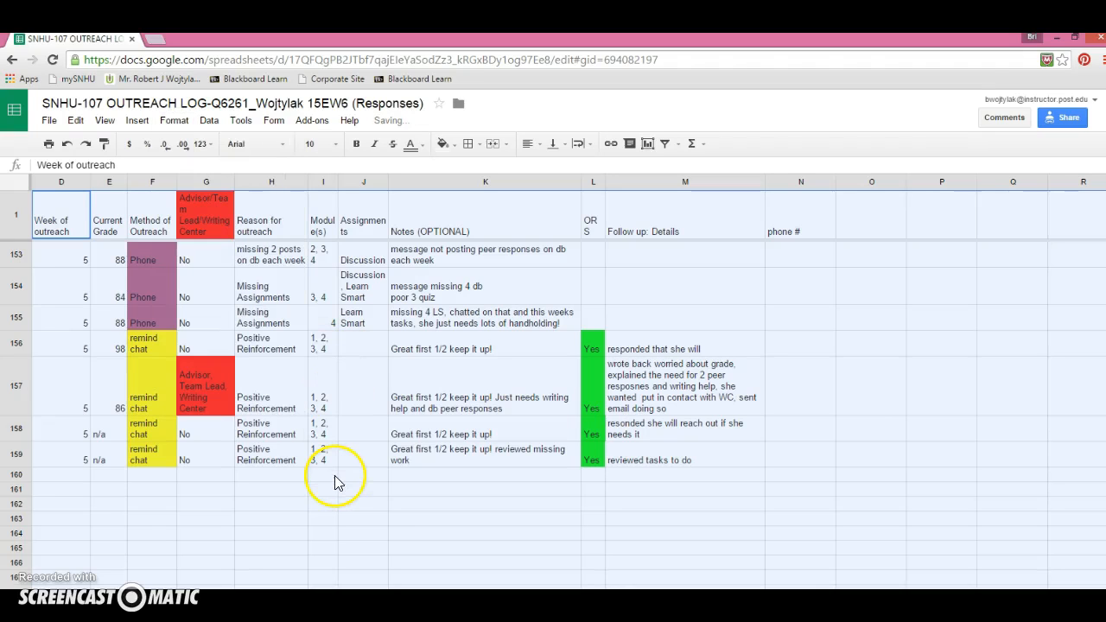
{"action": "left_click", "coordinate": [342, 520]}
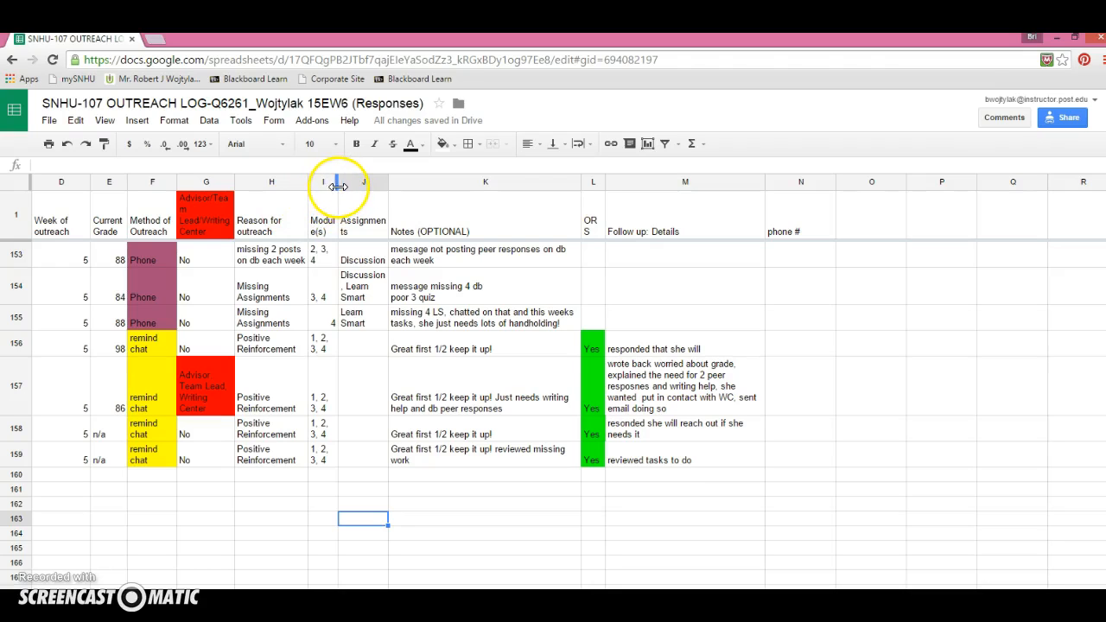
Narrow the Module(s) column slightly by resizing its border
{"action": "mouse_move", "coordinate": [338, 192]}
{"action": "left_mouse_down"}
{"action": "mouse_move", "coordinate": [406, 188]}
{"action": "mouse_move", "coordinate": [336, 200]}
{"action": "left_mouse_up"}
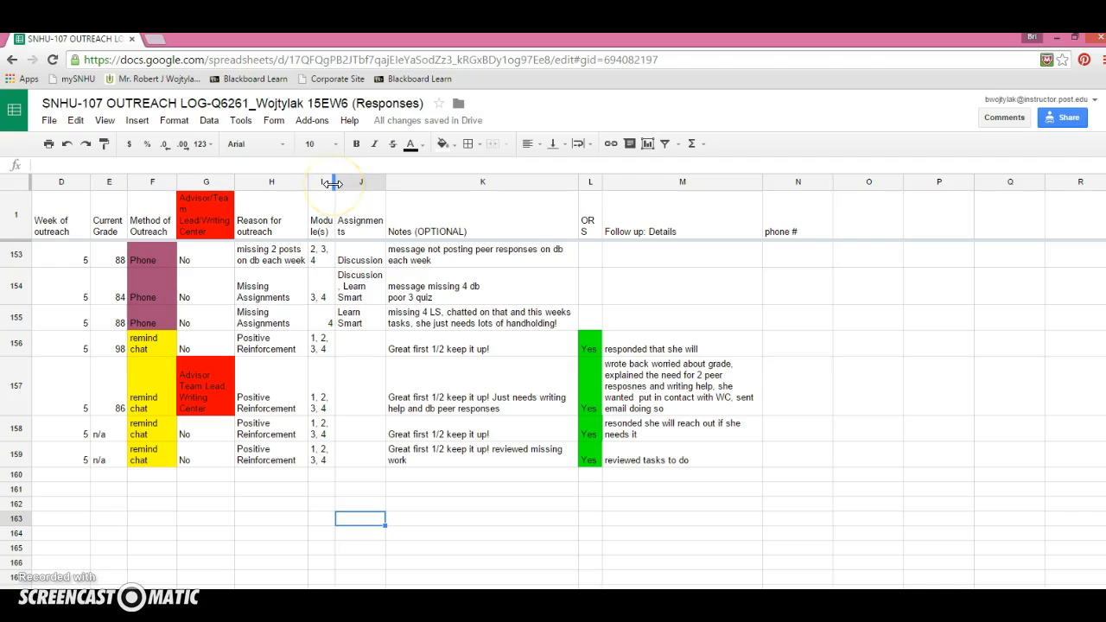
{"action": "mouse_move", "coordinate": [334, 183]}
{"action": "left_mouse_down"}
{"action": "mouse_move", "coordinate": [358, 184]}
{"action": "mouse_move", "coordinate": [334, 184]}
{"action": "left_mouse_up"}
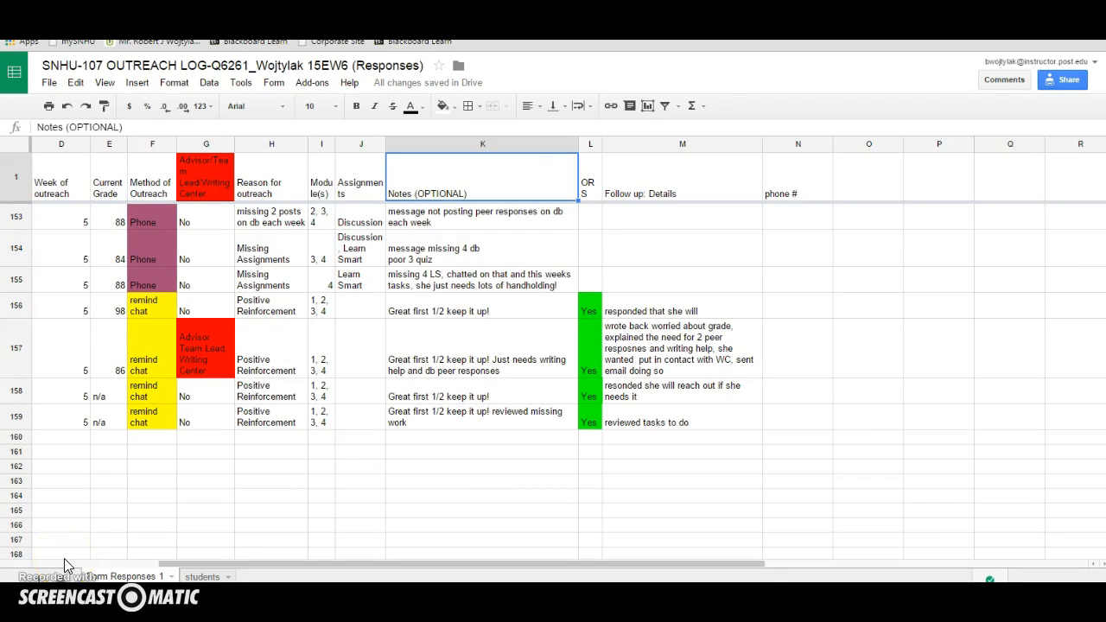
Add the header "advisor's name" in column O next to the phone # column
{"action": "left_click", "coordinate": [790, 190]}
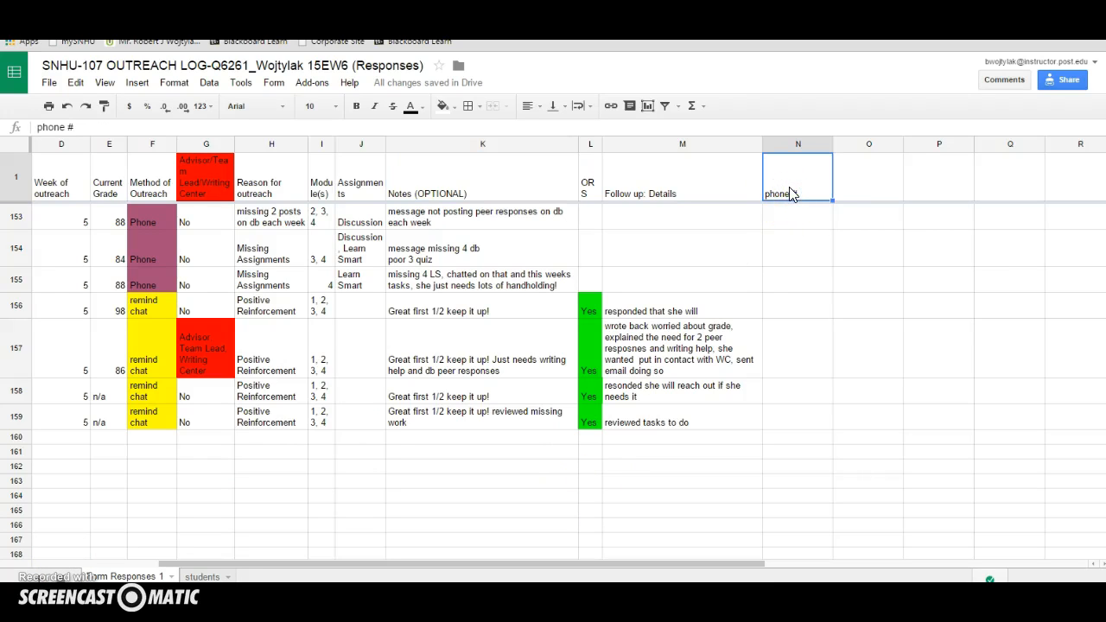
{"action": "left_click", "coordinate": [868, 183]}
{"action": "type", "text": "advisor's name"}
{"action": "left_click", "coordinate": [794, 218]}
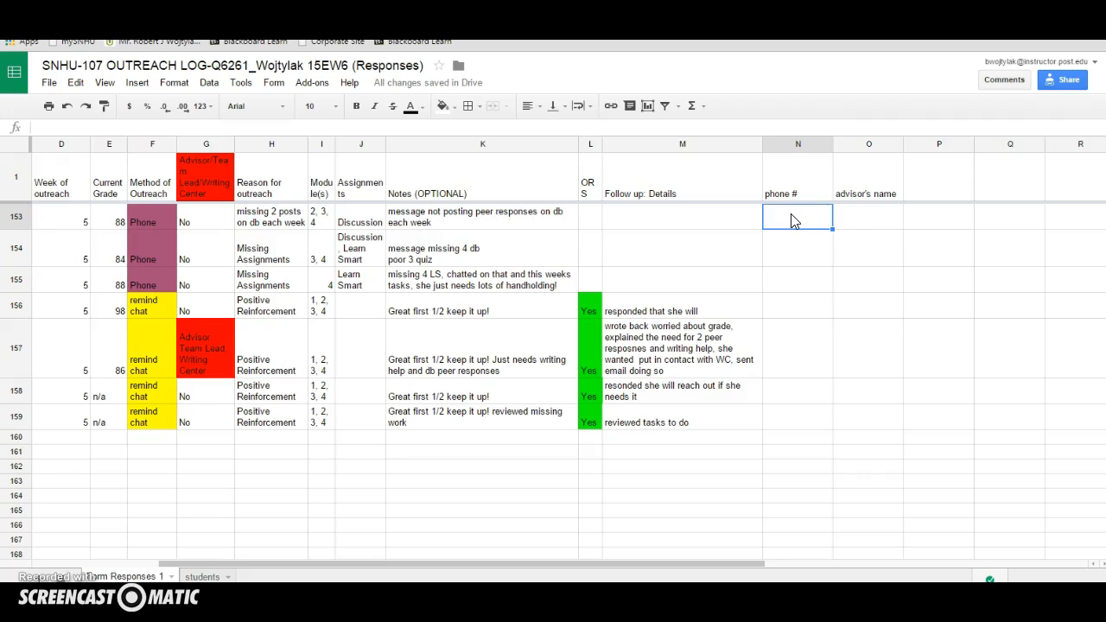
{"action": "left_click", "coordinate": [876, 216]}
{"action": "left_click", "coordinate": [802, 222]}
{"action": "left_click", "coordinate": [825, 218]}
{"action": "left_click", "coordinate": [774, 227]}
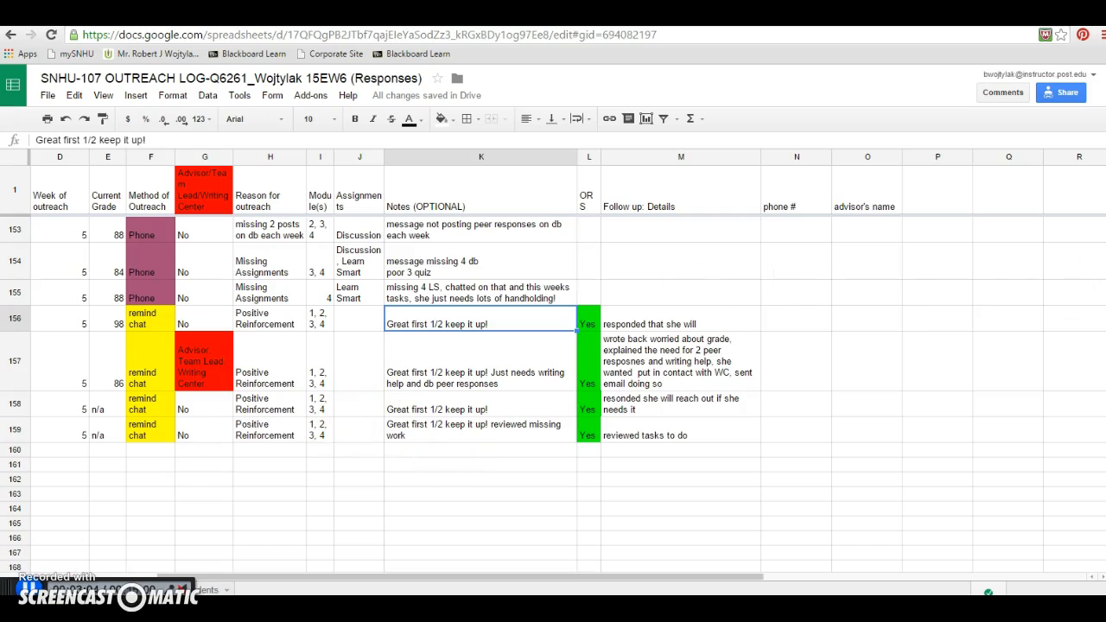
{"action": "scroll", "coordinate": [553, 389], "scroll_direction": "up", "scroll_amount": 5}
{"action": "scroll", "coordinate": [553, 389], "scroll_direction": "down", "scroll_amount": 7}
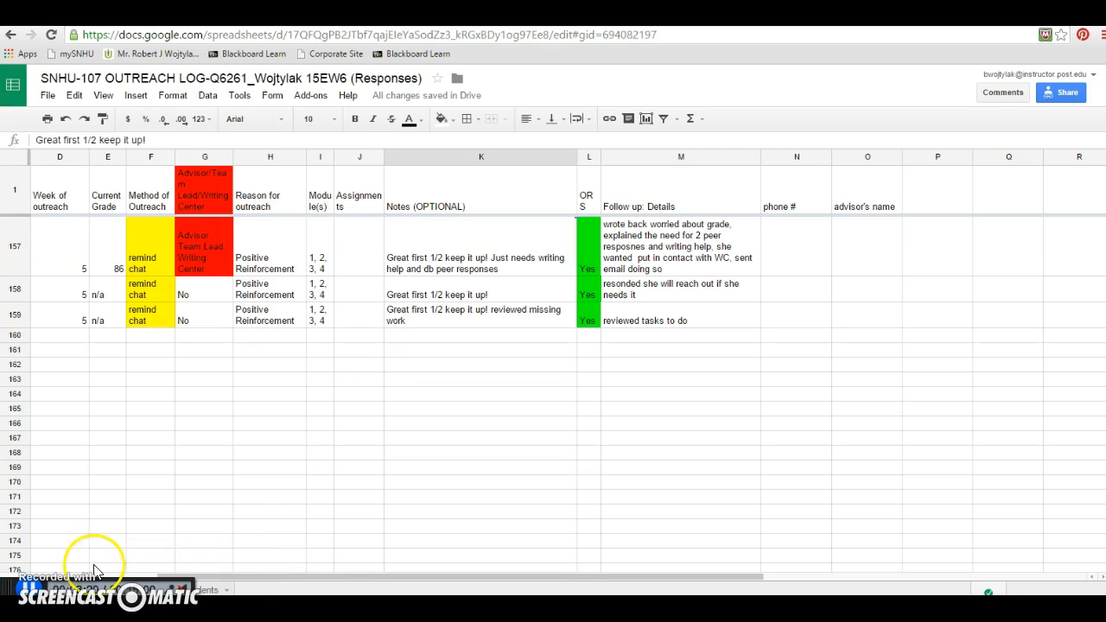
{"action": "left_click", "coordinate": [32, 588]}
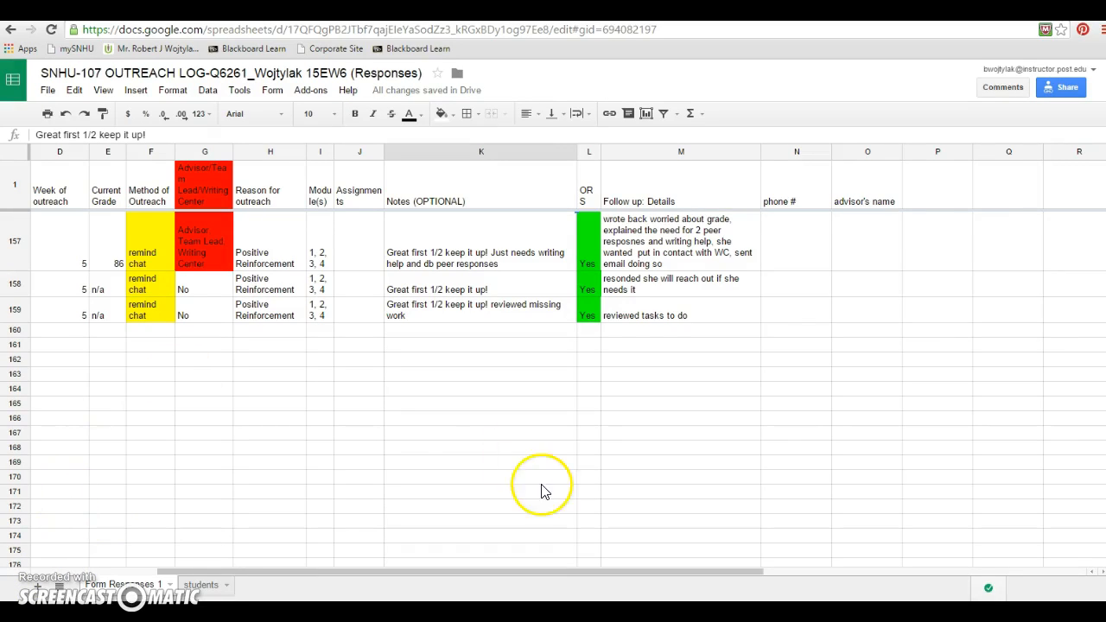
{"action": "scroll", "coordinate": [553, 389], "scroll_direction": "up", "scroll_amount": 20}
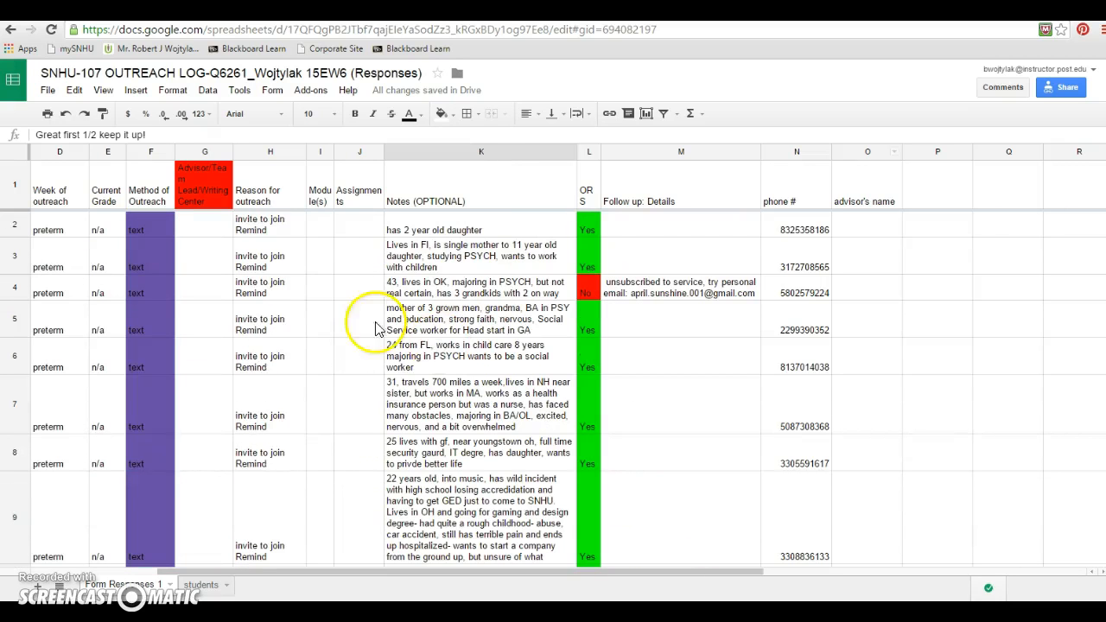
Copy the header row and paste it into row 2 of a newly added sheet
{"action": "left_click", "coordinate": [13, 190]}
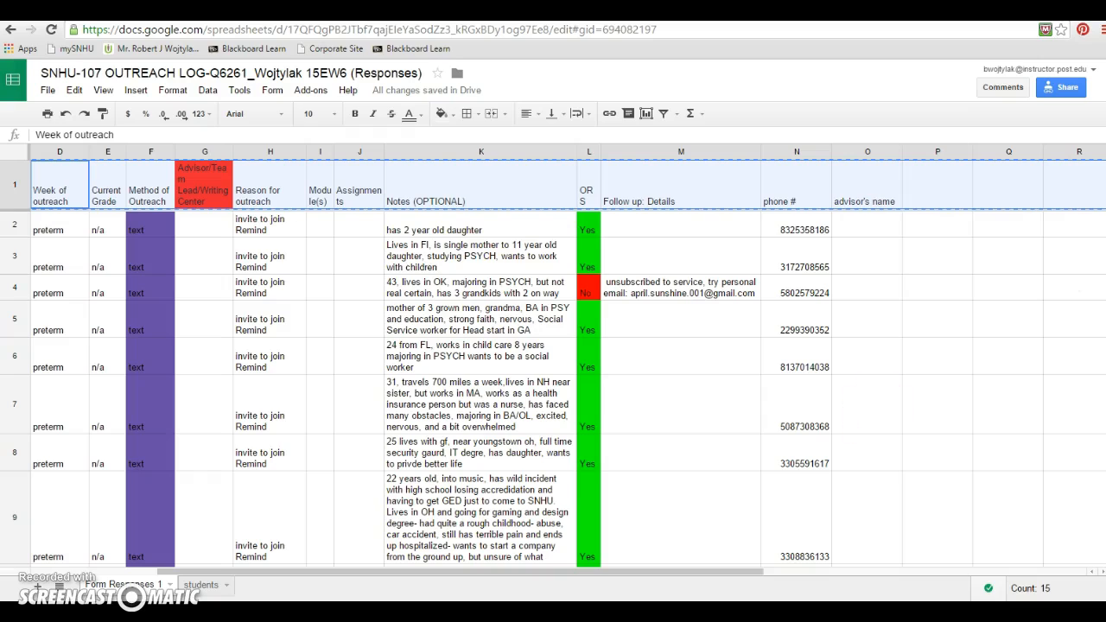
{"action": "left_click", "coordinate": [37, 587]}
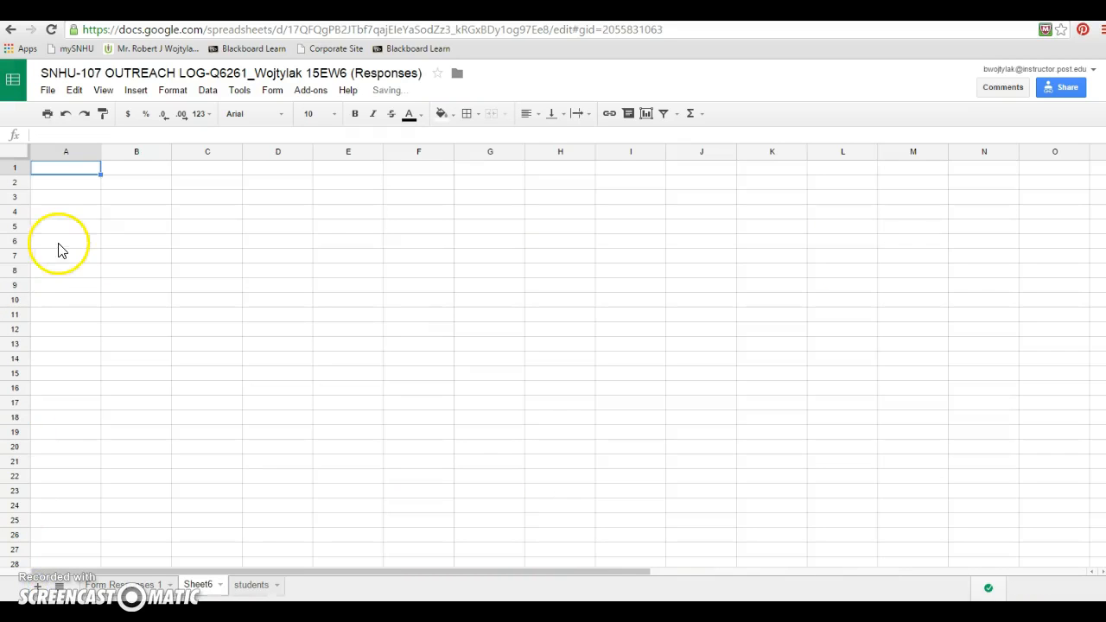
{"action": "left_click", "coordinate": [13, 183]}
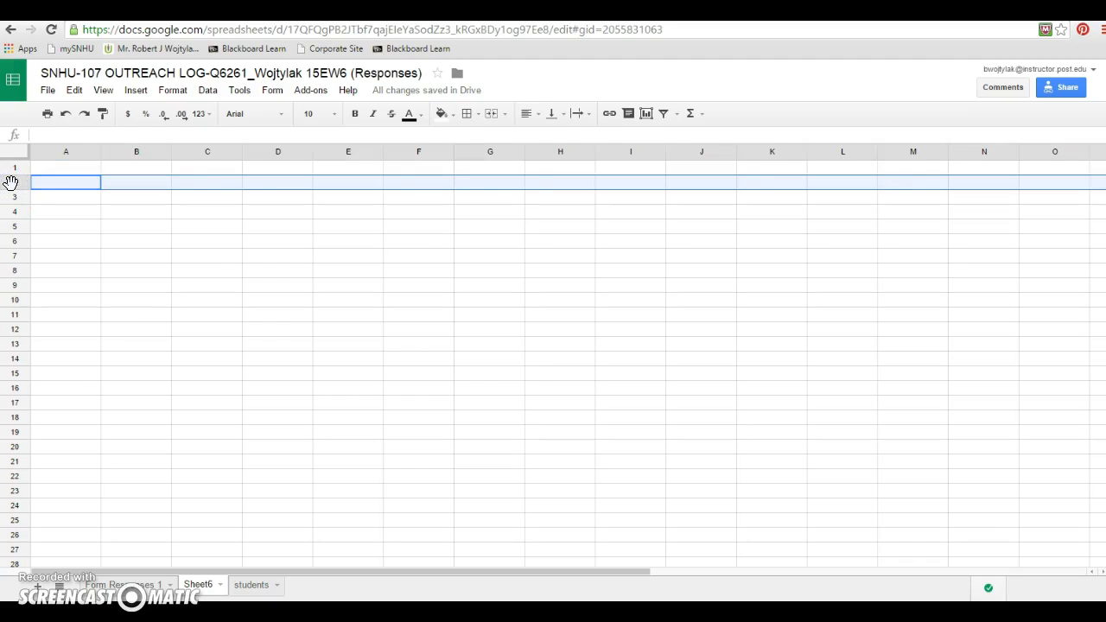
{"action": "type", "text": "Timestamp\tSection #\tStudent SNHU Email\tWeek of outreach\tCurrent Grade\tMethod of Outreach\tAdvisor/Team Lead/Writing Center\tReason for outreach\tModule(s)\tAssignments\tNotes (OPTIONAL)\tOR S\tFollow up: Details\tphone #\tadvisor's name"}
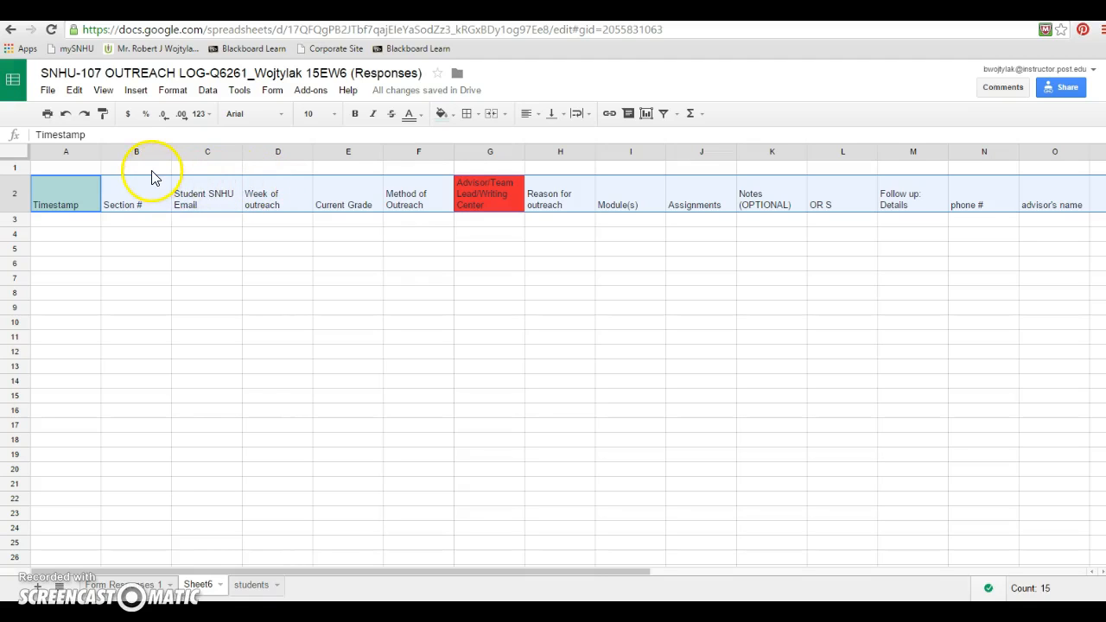
Add data validation to cell C1 as a list of items containing two example student e-mail addresses, separated by a comma
{"action": "left_click", "coordinate": [202, 171]}
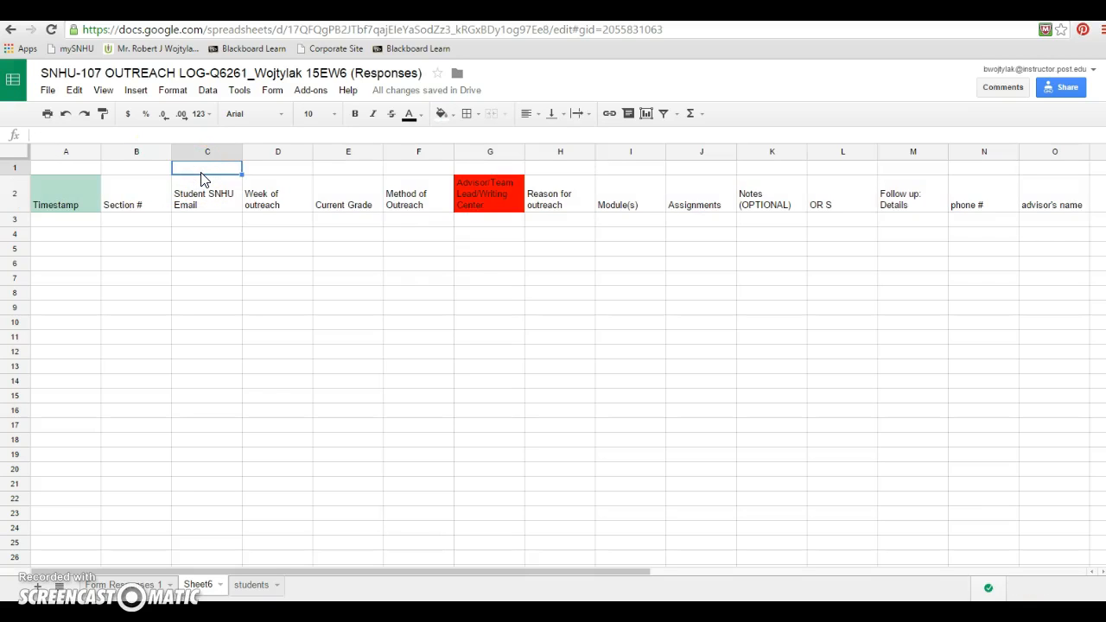
{"action": "left_click", "coordinate": [173, 92]}
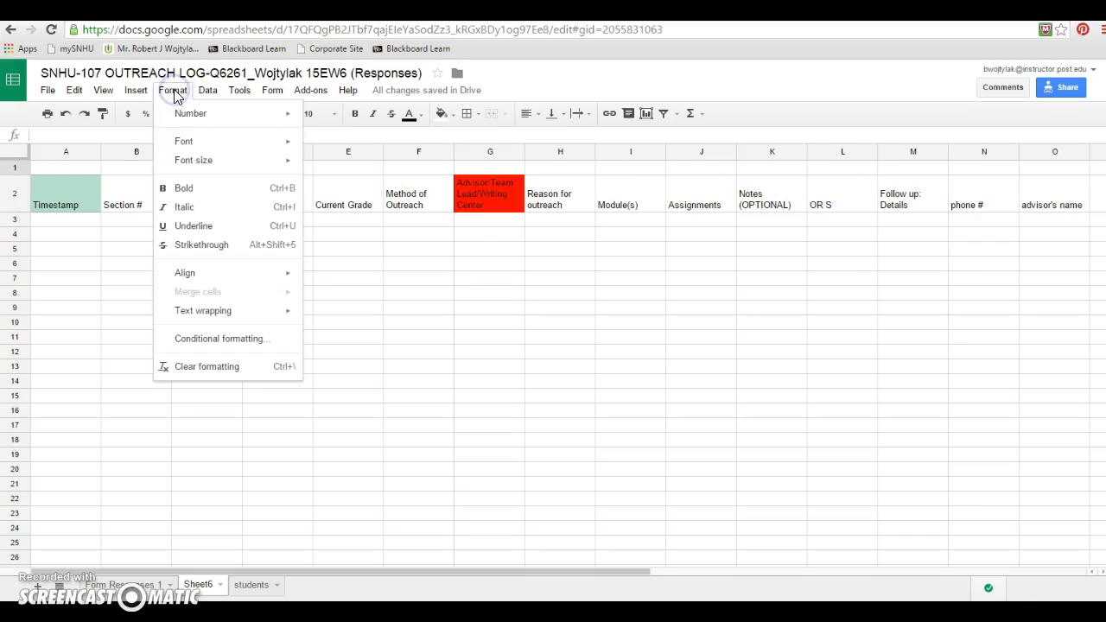
{"action": "left_click", "coordinate": [205, 92]}
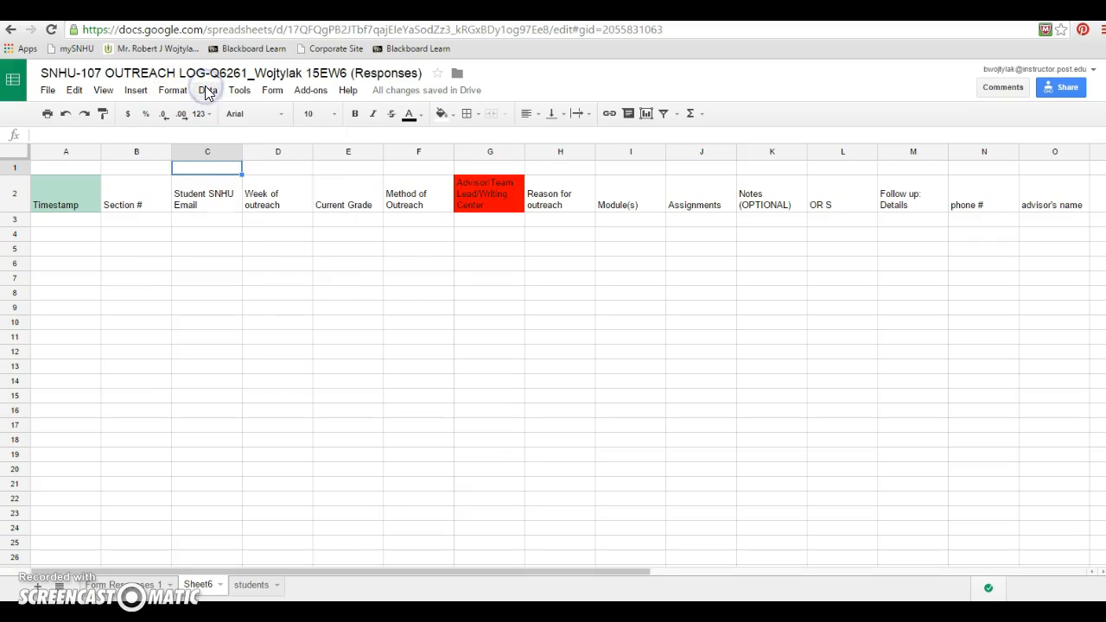
{"action": "left_click", "coordinate": [208, 90]}
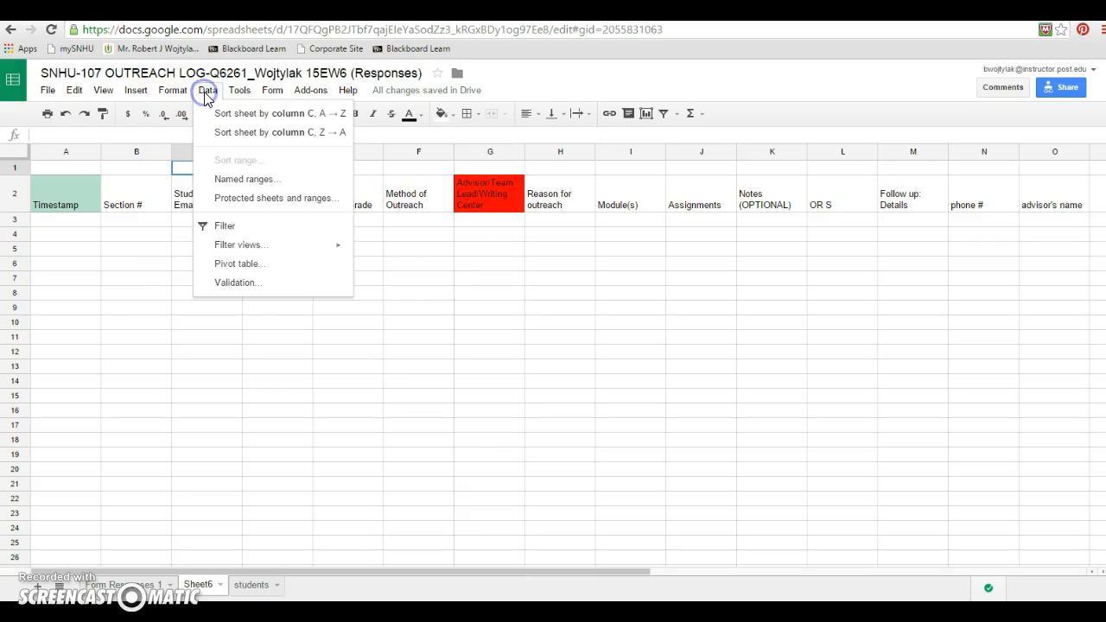
{"action": "left_click", "coordinate": [229, 289]}
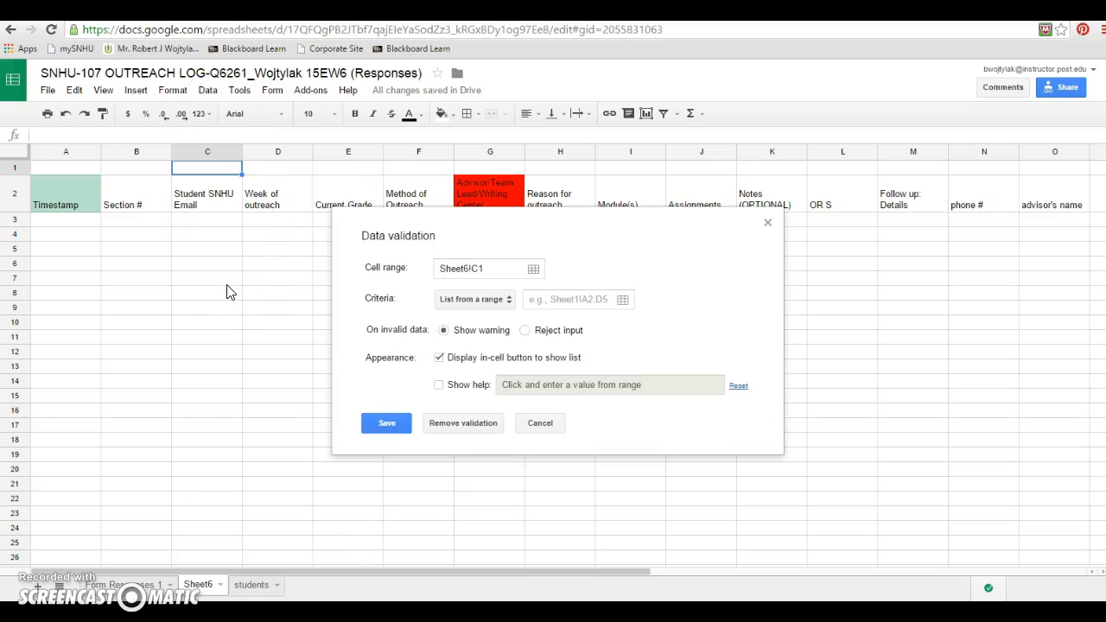
{"action": "left_click", "coordinate": [510, 303]}
{"action": "left_click", "coordinate": [495, 322]}
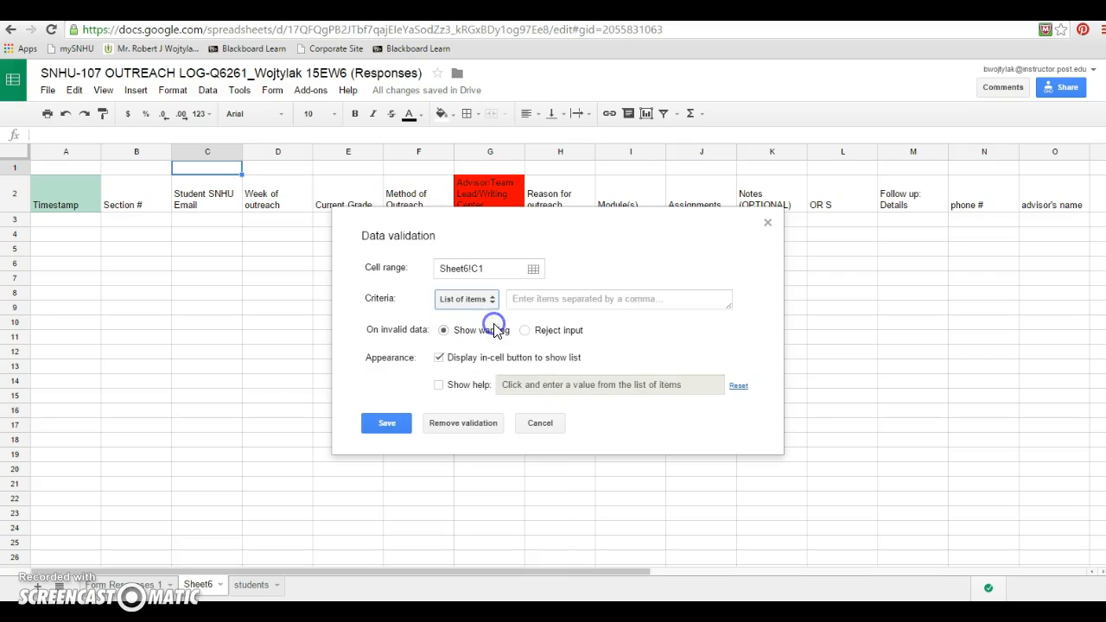
{"action": "left_click", "coordinate": [535, 300]}
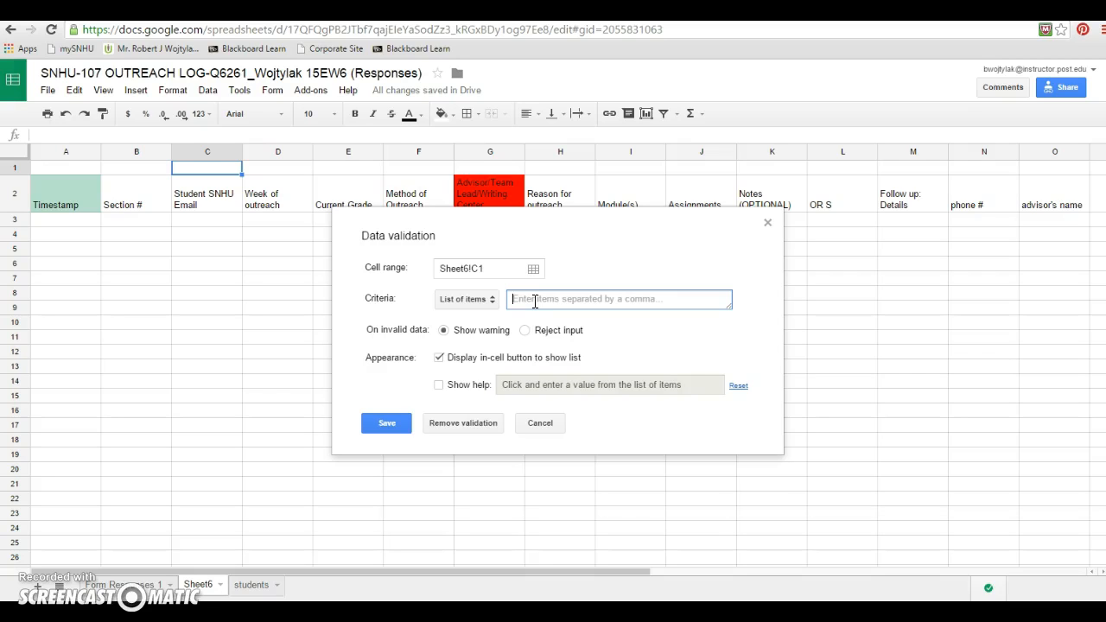
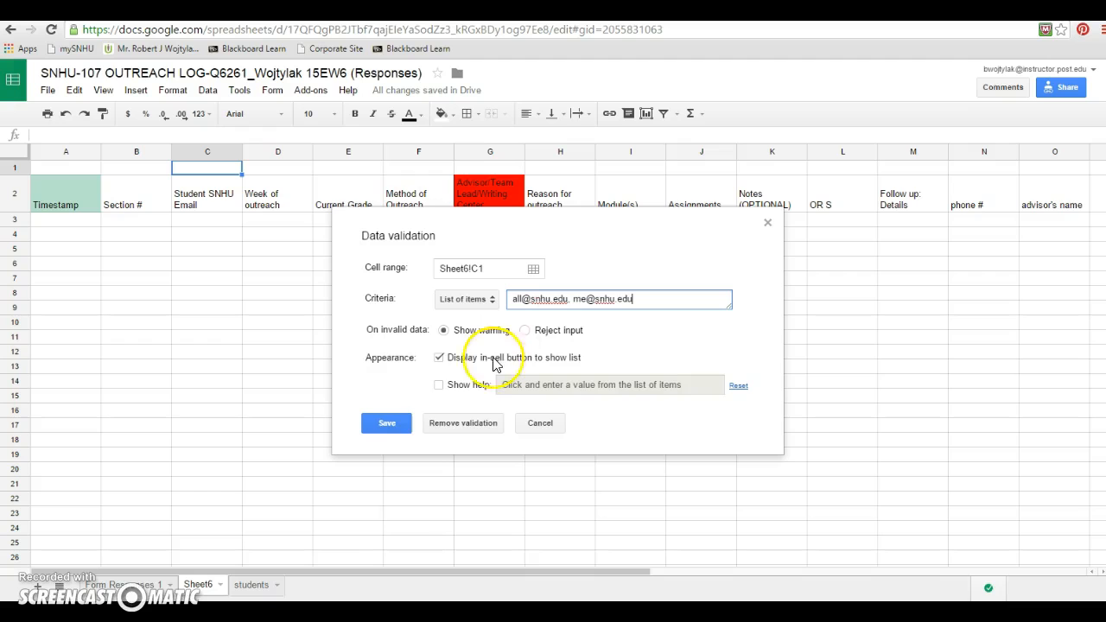
{"action": "left_click", "coordinate": [390, 427]}
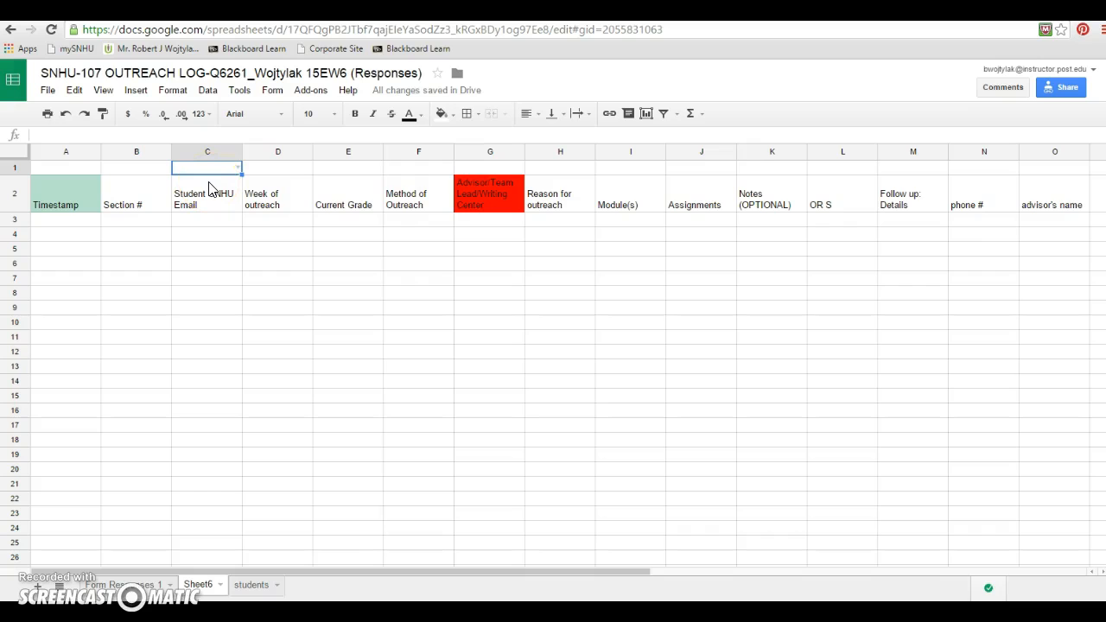
Open the dropdown in cell C1 to check the e-mail options it offers
{"action": "left_click", "coordinate": [238, 167]}
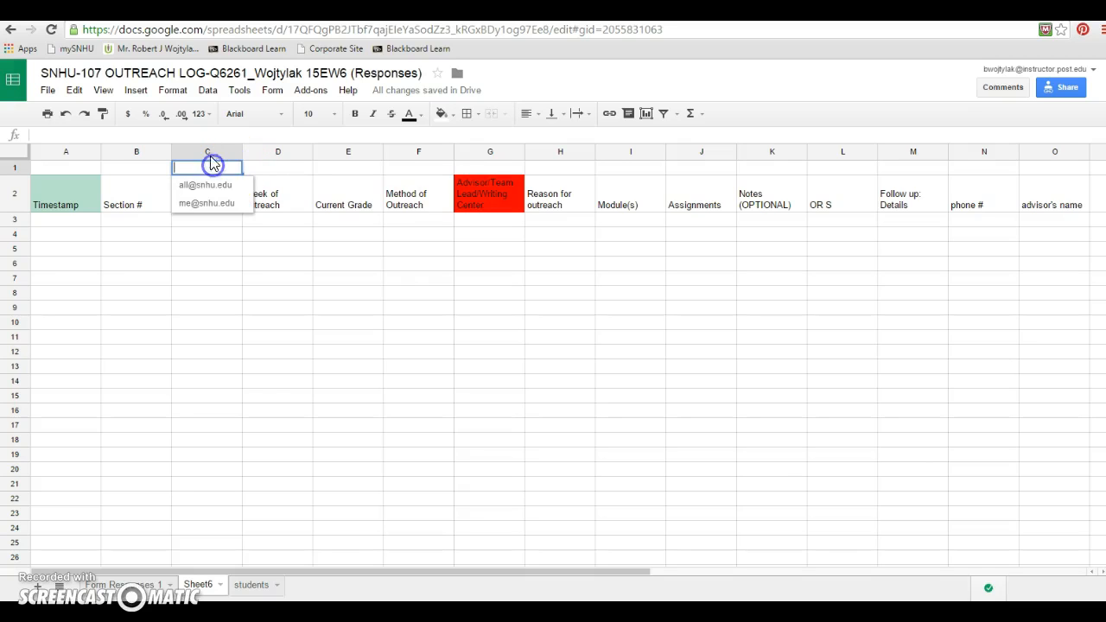
{"action": "left_click", "coordinate": [206, 91]}
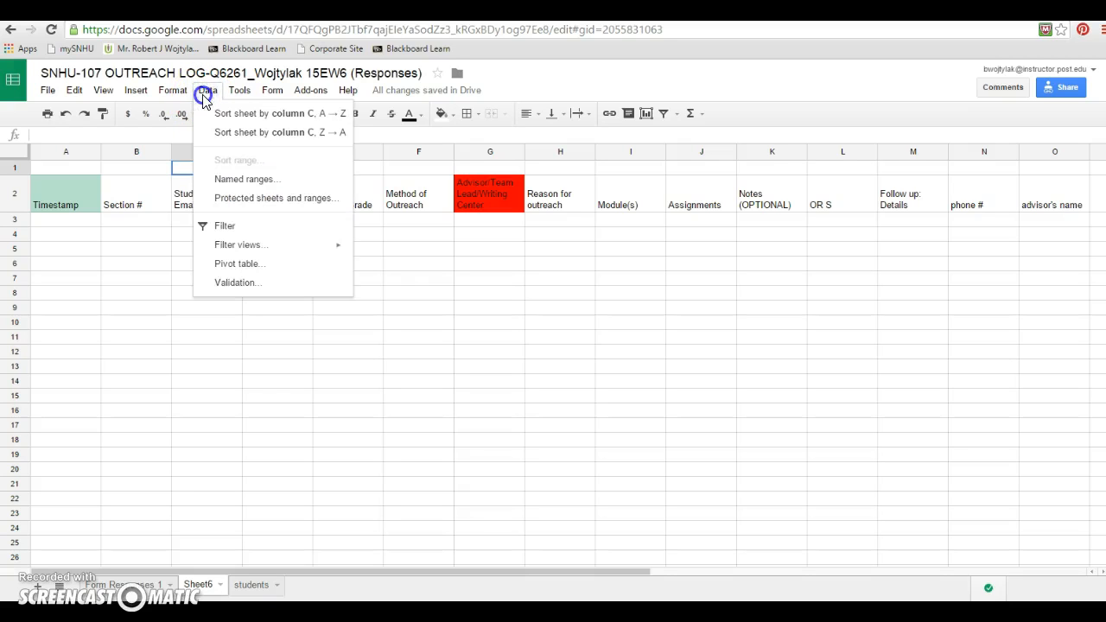
{"action": "left_click", "coordinate": [462, 366]}
{"action": "left_click", "coordinate": [216, 168]}
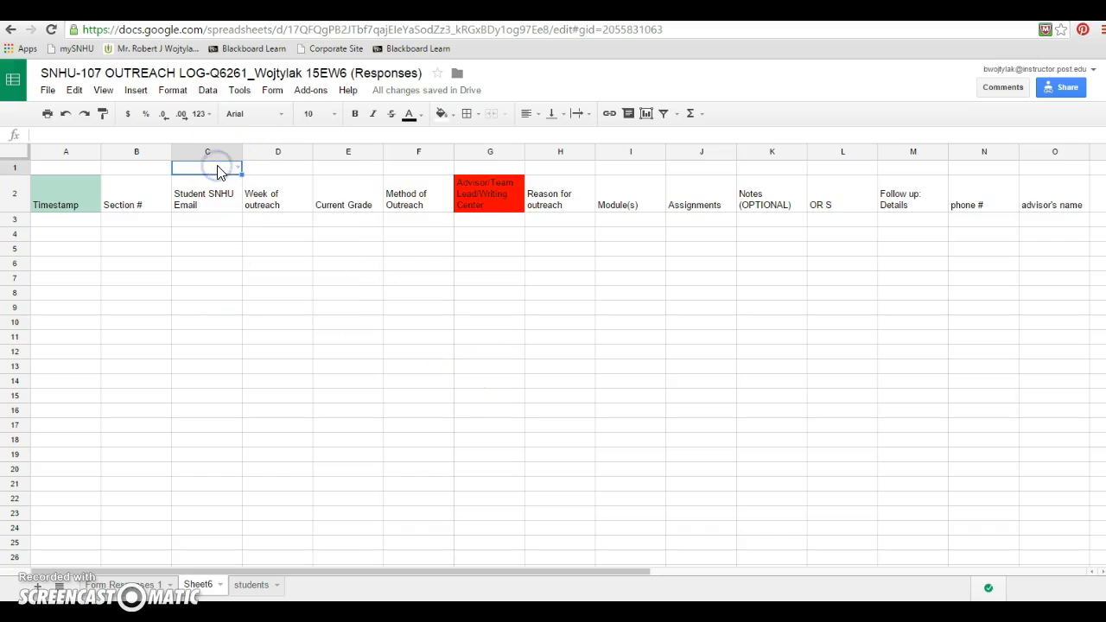
{"action": "left_click", "coordinate": [237, 167]}
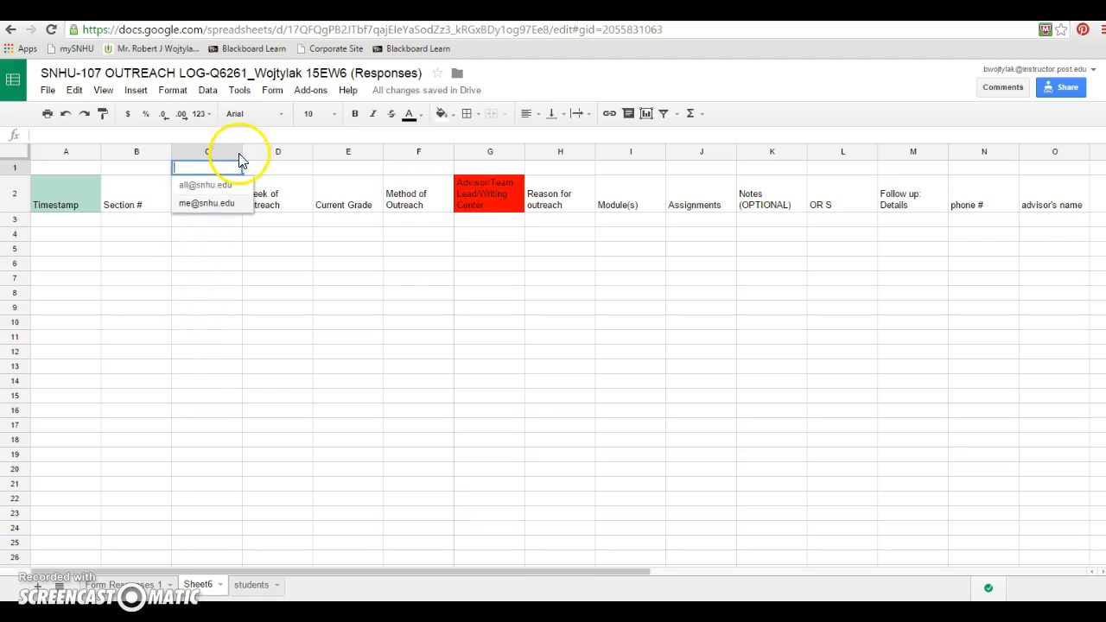
{"action": "left_click", "coordinate": [265, 170]}
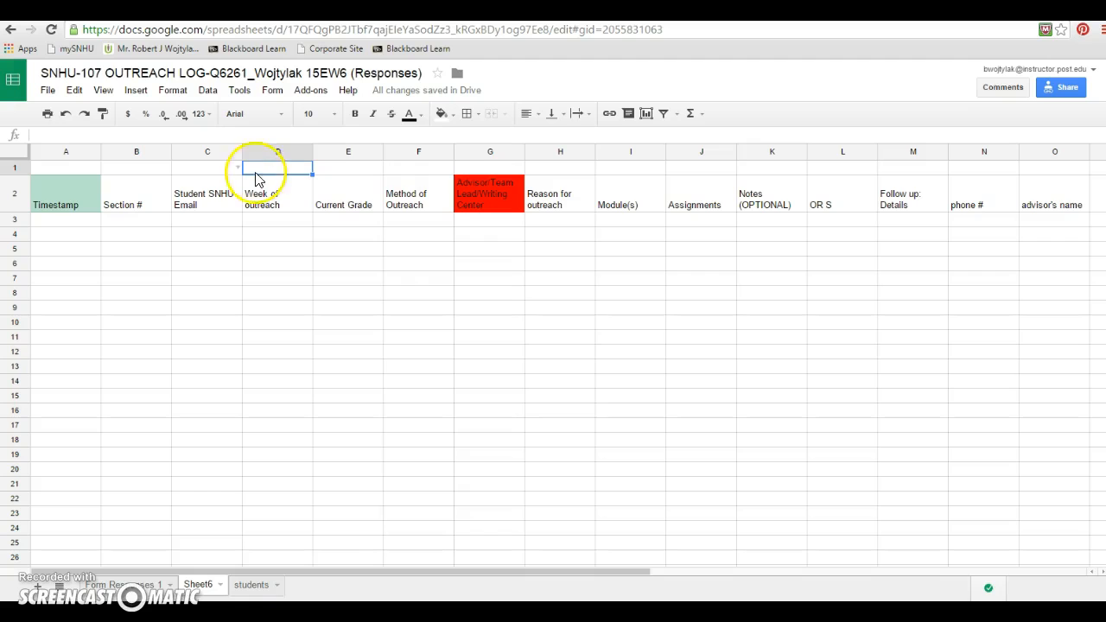
Copy the IF/QUERY lookup formula from the OneNote notes and paste it into cell A3 of the new sheet
{"action": "left_click", "coordinate": [58, 221]}
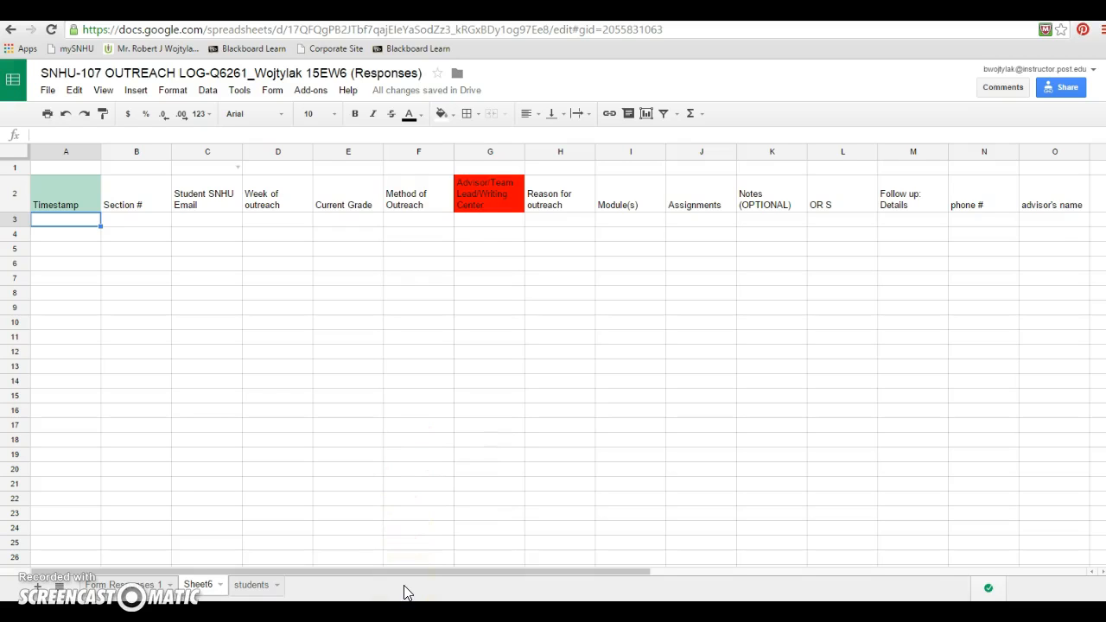
{"action": "key", "text": "alt+Tab"}
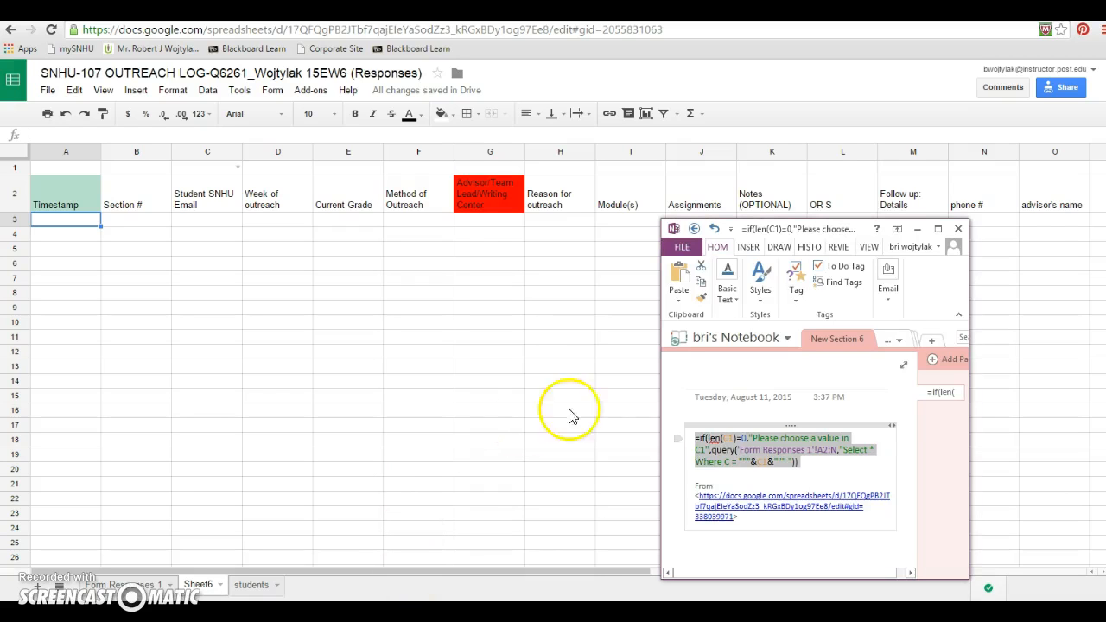
{"action": "left_click", "coordinate": [697, 441]}
{"action": "left_click_drag", "start_coordinate": [697, 439], "coordinate": [816, 462]}
{"action": "key", "text": "ctrl+c"}
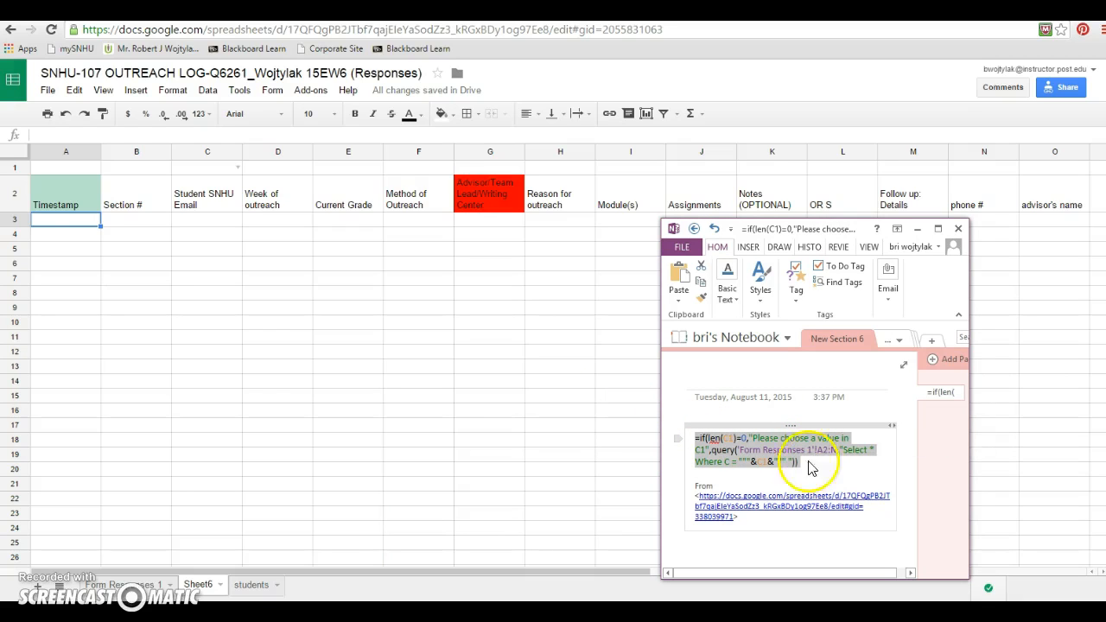
{"action": "left_click", "coordinate": [61, 226]}
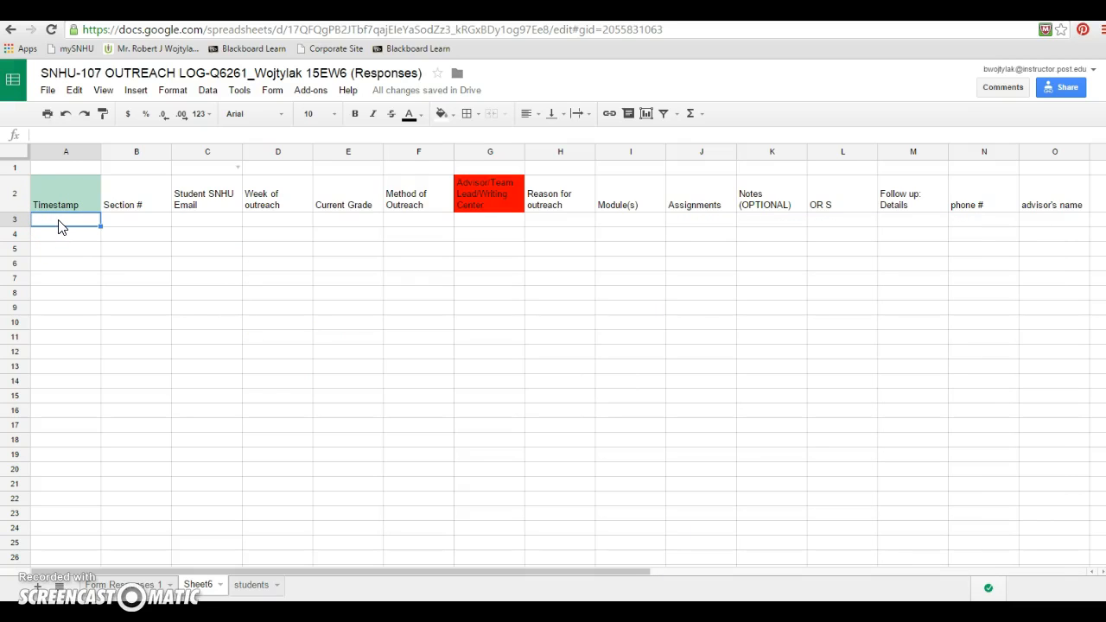
{"action": "key", "text": "ctrl+v"}
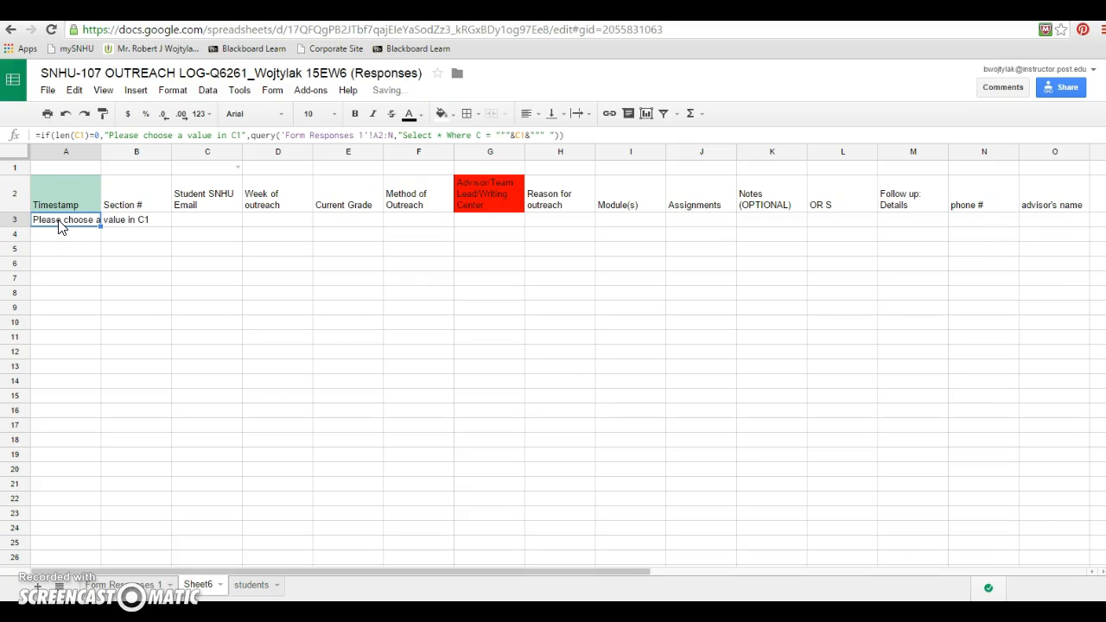
{"action": "left_click", "coordinate": [148, 243]}
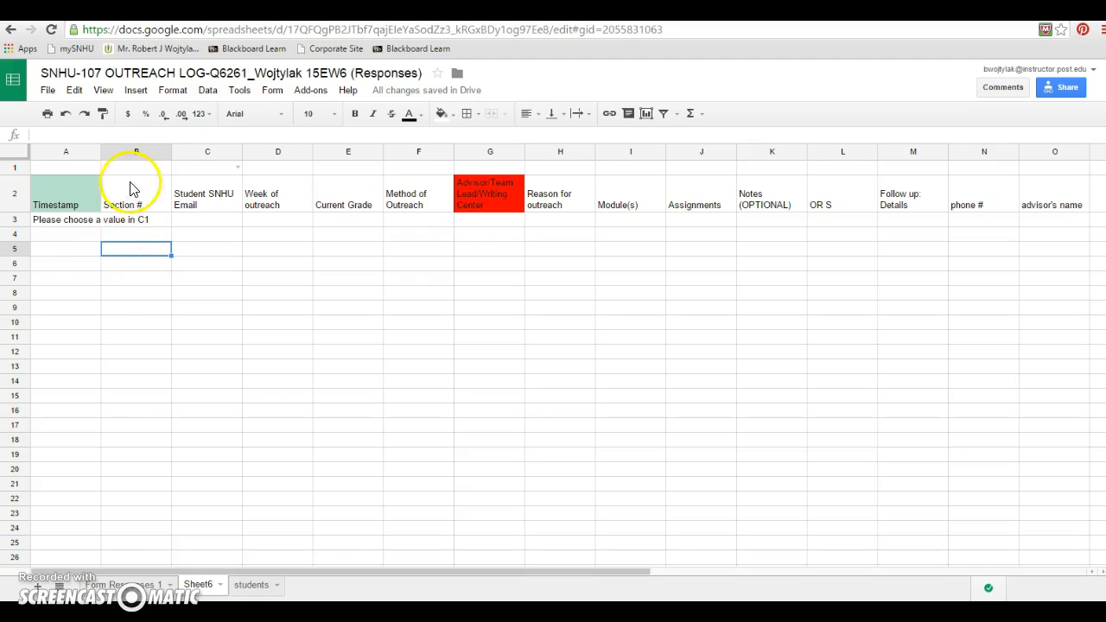
{"action": "left_click", "coordinate": [236, 168]}
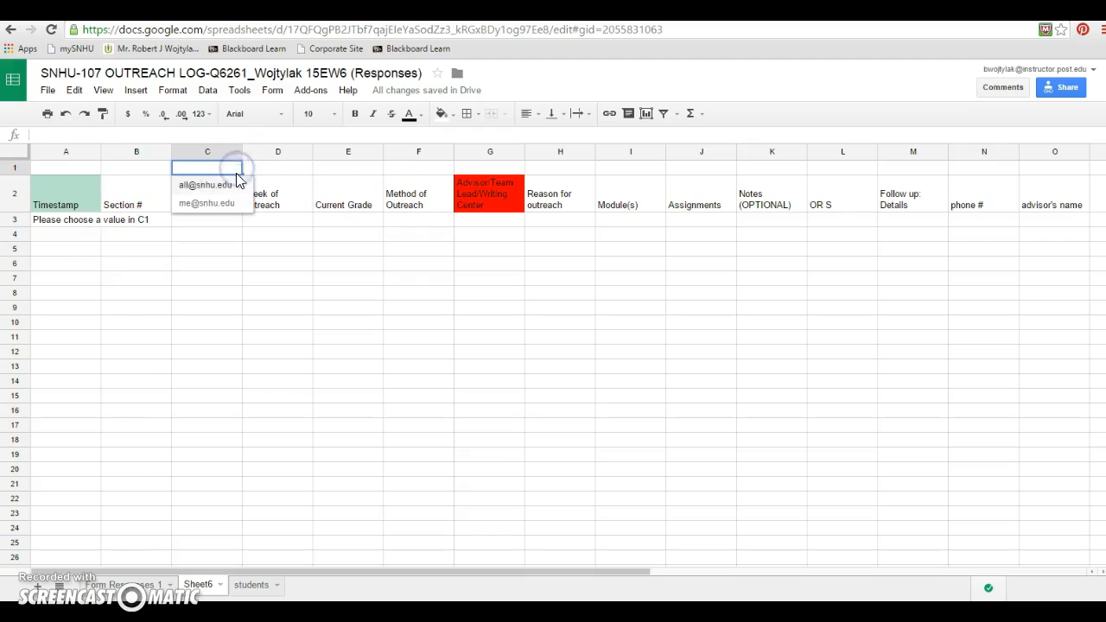
{"action": "left_click", "coordinate": [216, 186]}
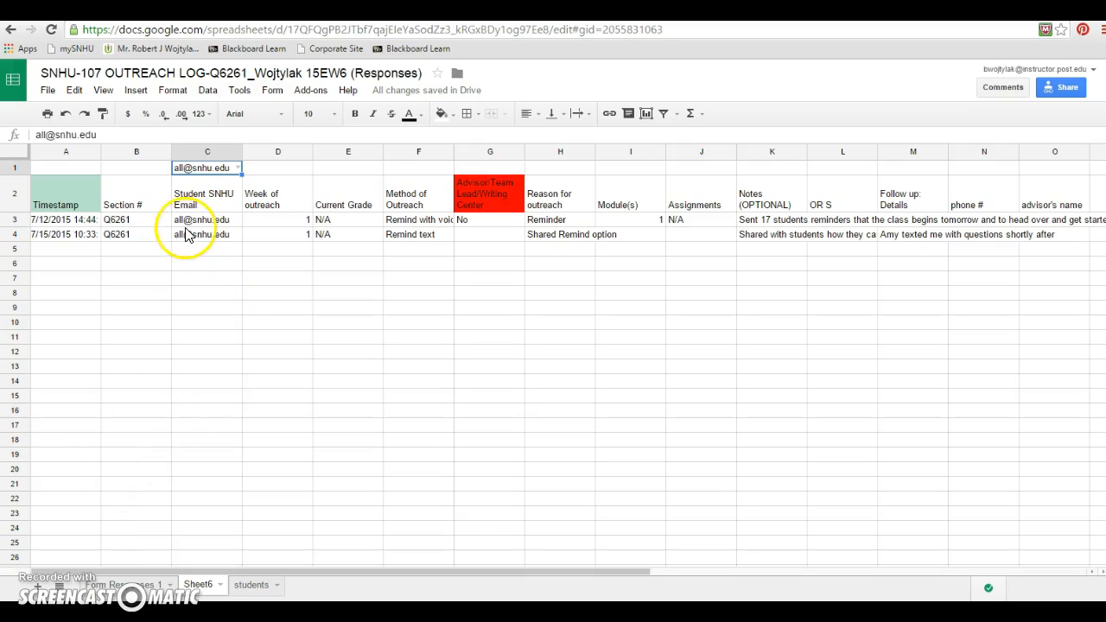
{"action": "left_click", "coordinate": [130, 585]}
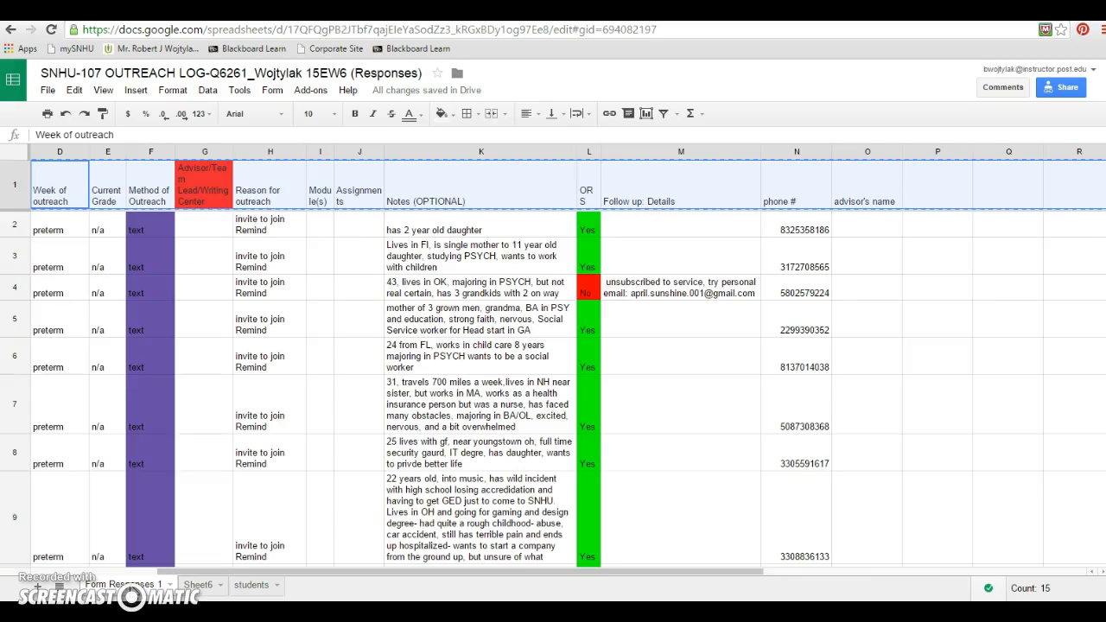
{"action": "left_click", "coordinate": [198, 586]}
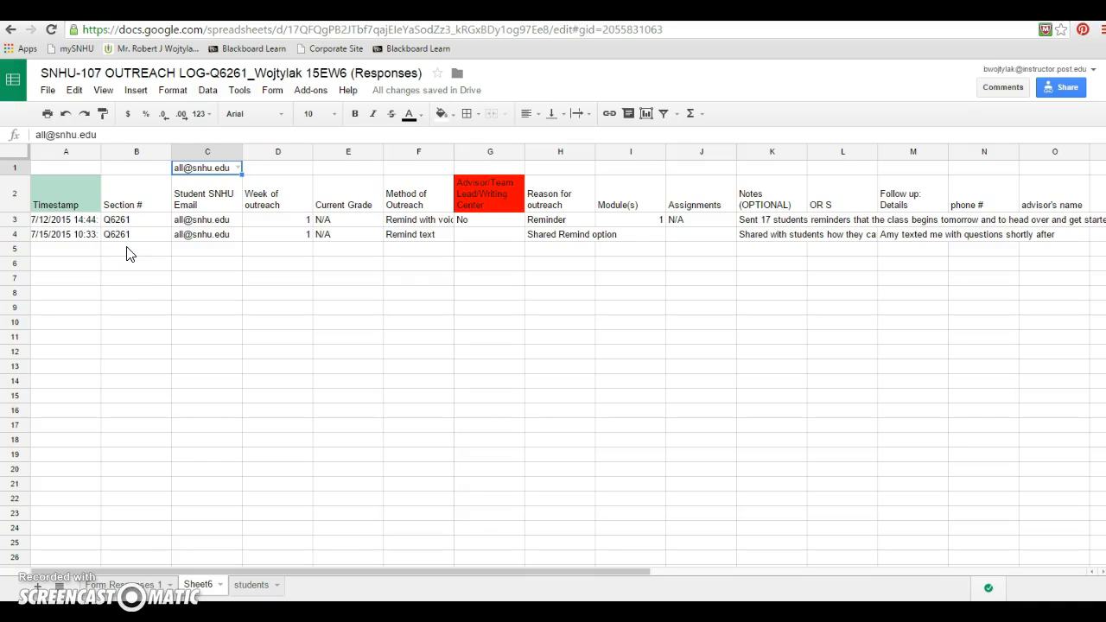
{"action": "left_click", "coordinate": [238, 168]}
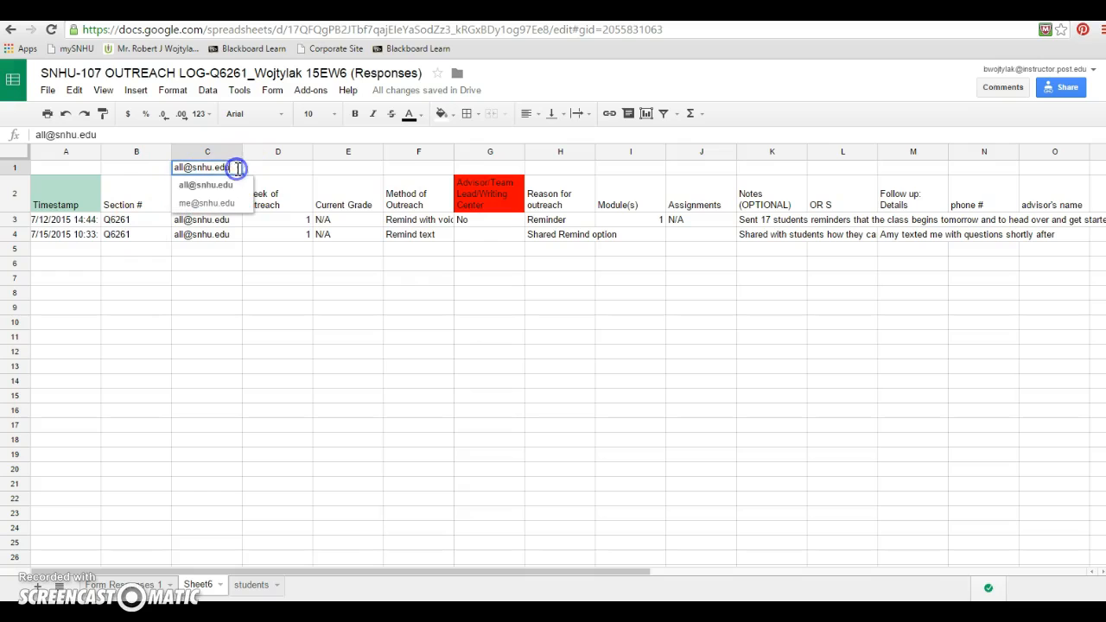
{"action": "left_click", "coordinate": [224, 203]}
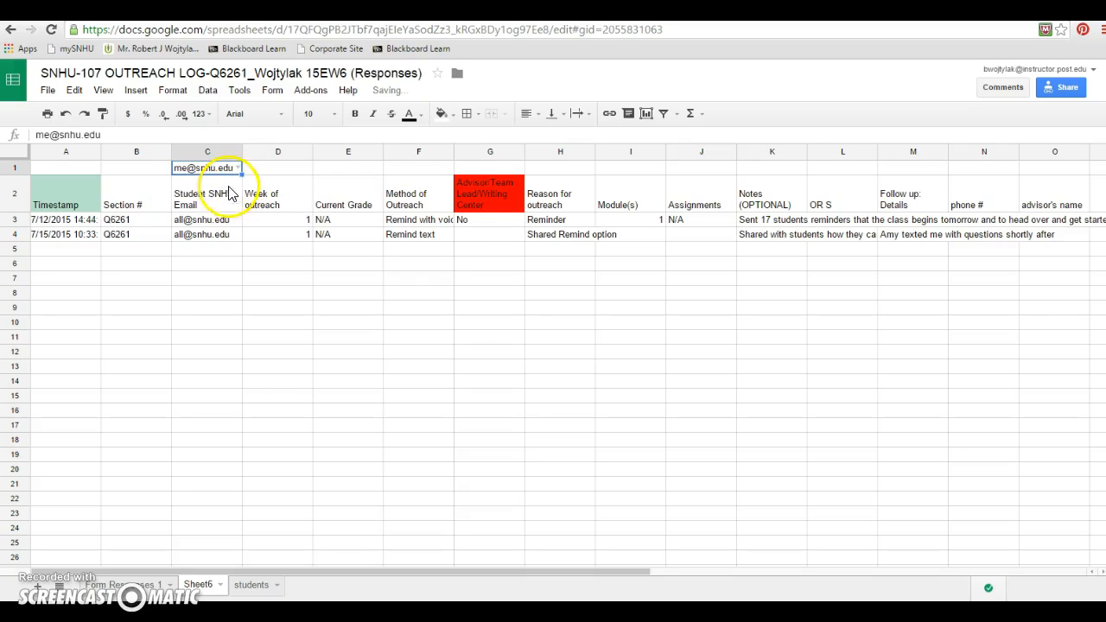
{"action": "left_click", "coordinate": [238, 169]}
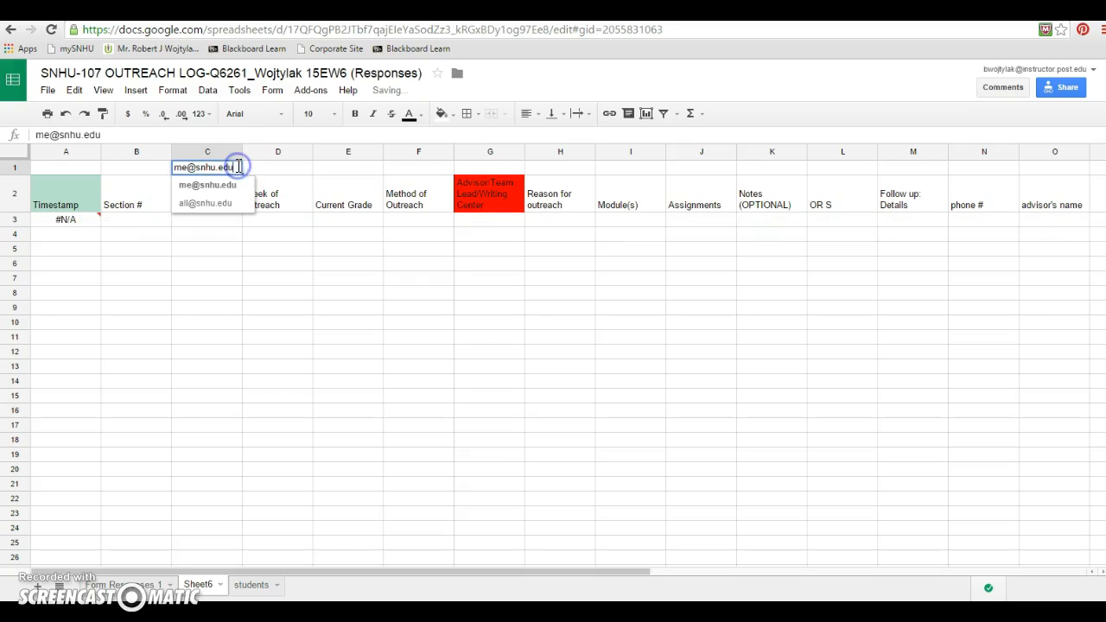
{"action": "left_click", "coordinate": [220, 210]}
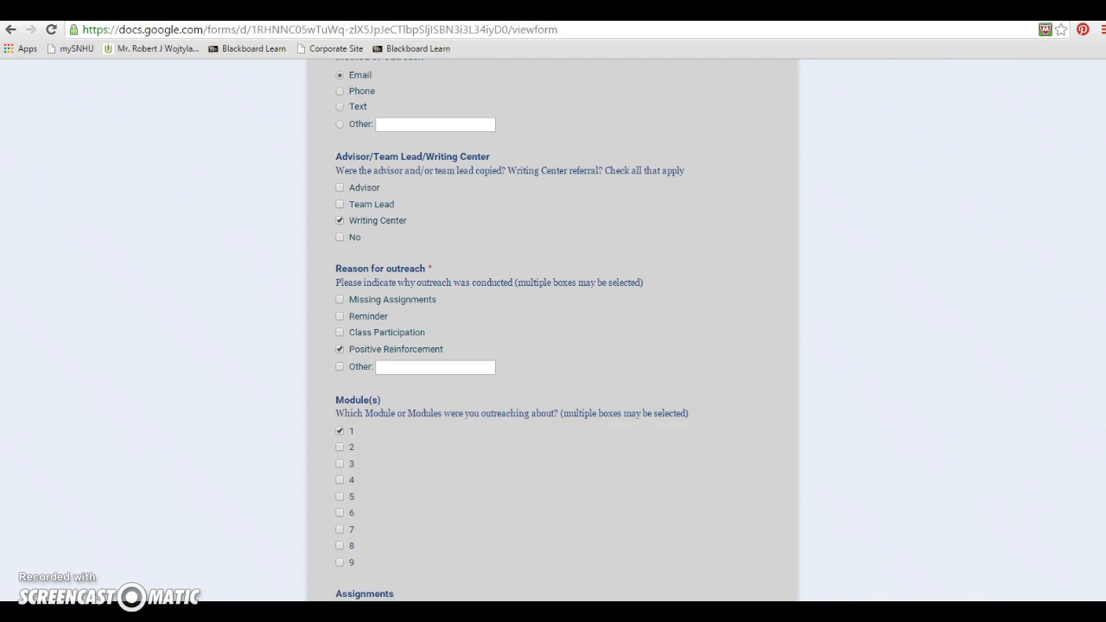
{"action": "scroll", "coordinate": [553, 329], "scroll_direction": "up", "scroll_amount": 8}
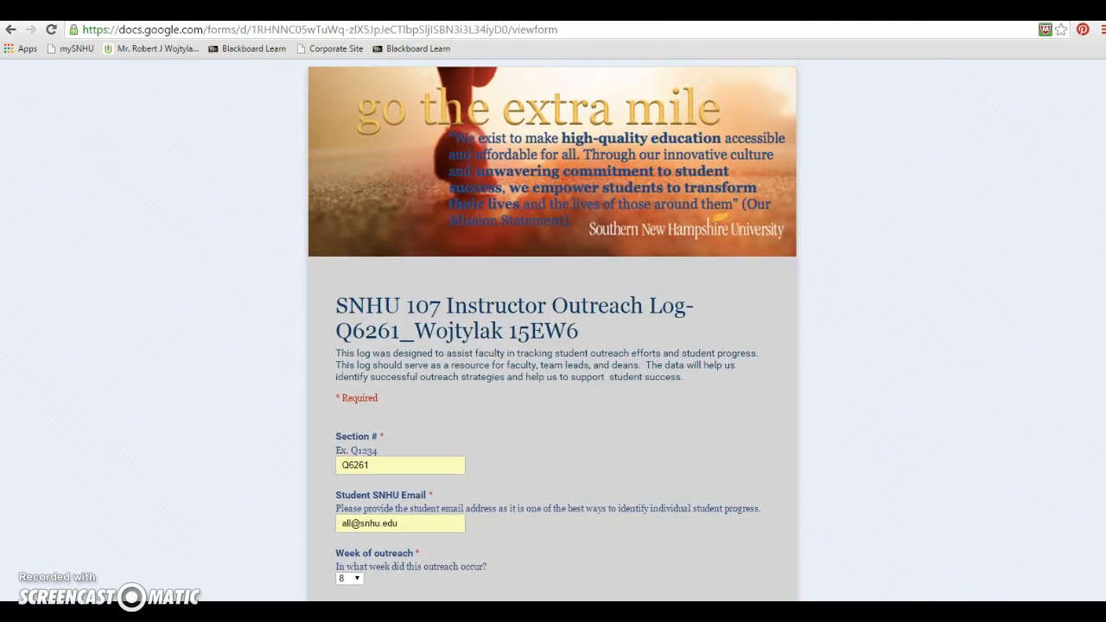
{"action": "scroll", "coordinate": [554, 328], "scroll_direction": "down", "scroll_amount": 3}
{"action": "scroll", "coordinate": [554, 328], "scroll_direction": "down", "scroll_amount": 9}
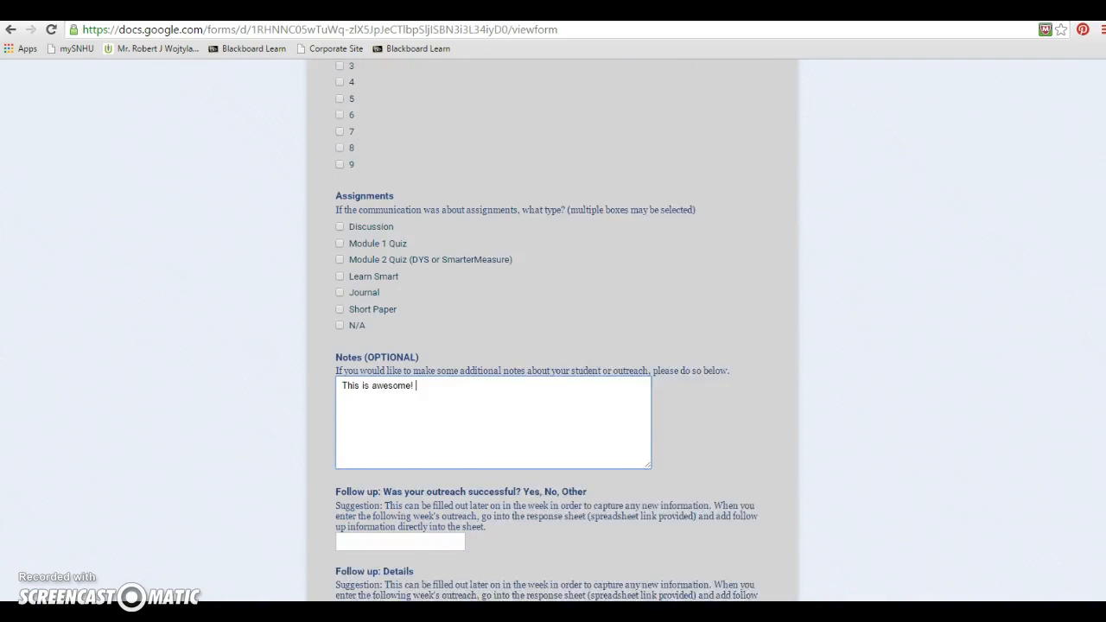
{"action": "scroll", "coordinate": [554, 329], "scroll_direction": "down", "scroll_amount": 3}
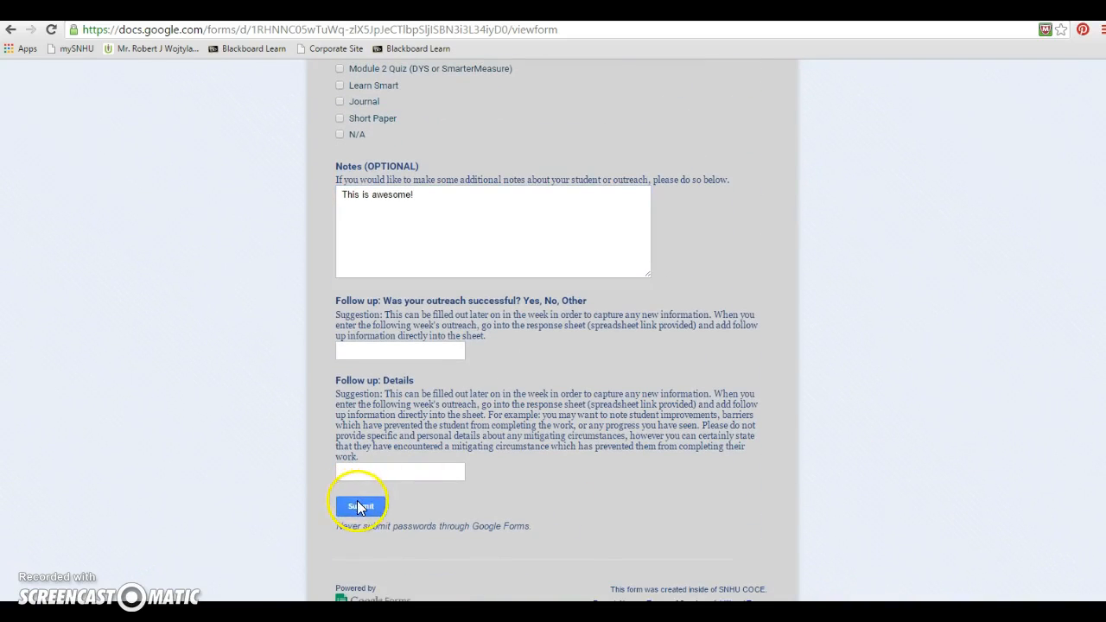
{"action": "left_click", "coordinate": [360, 508]}
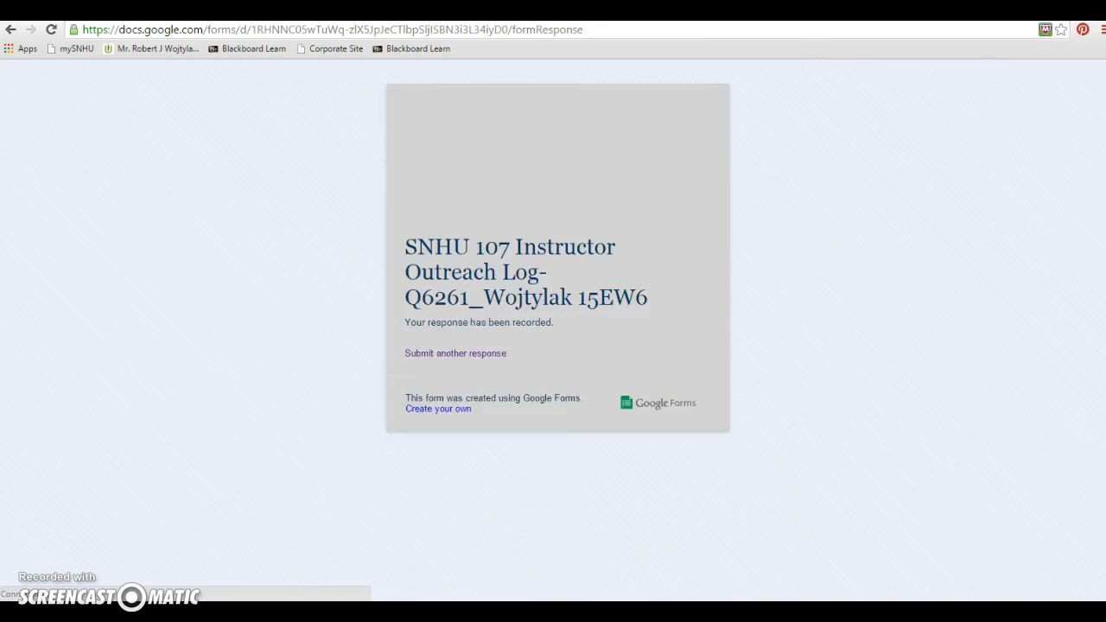
Examine the newest response in Form Responses 1 and on the lookup sheet
{"action": "left_click", "coordinate": [59, 612]}
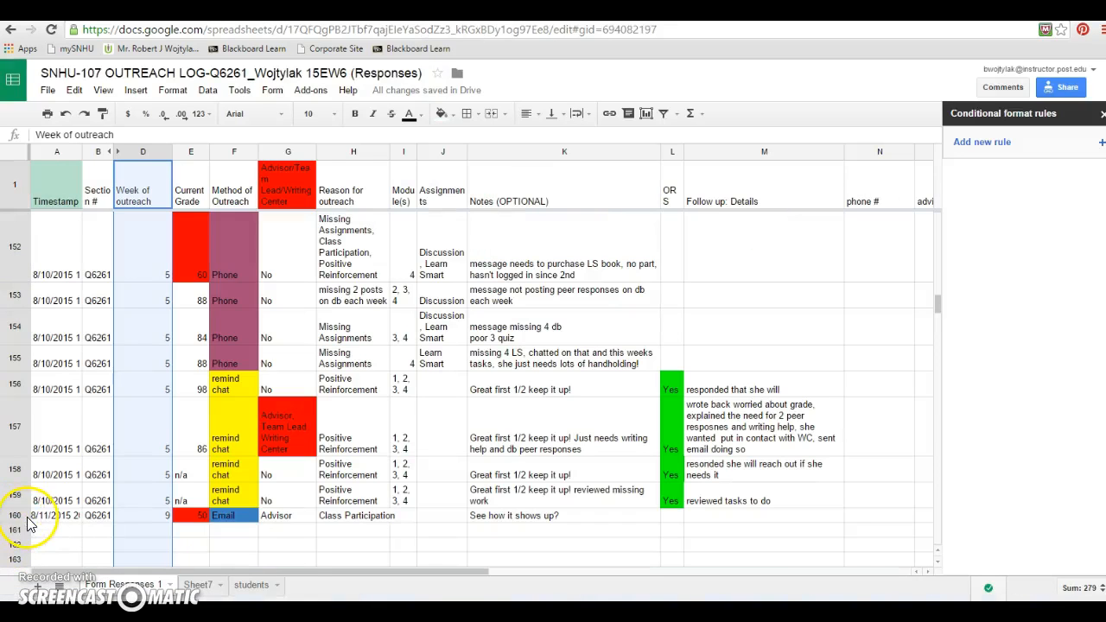
{"action": "left_click", "coordinate": [15, 517]}
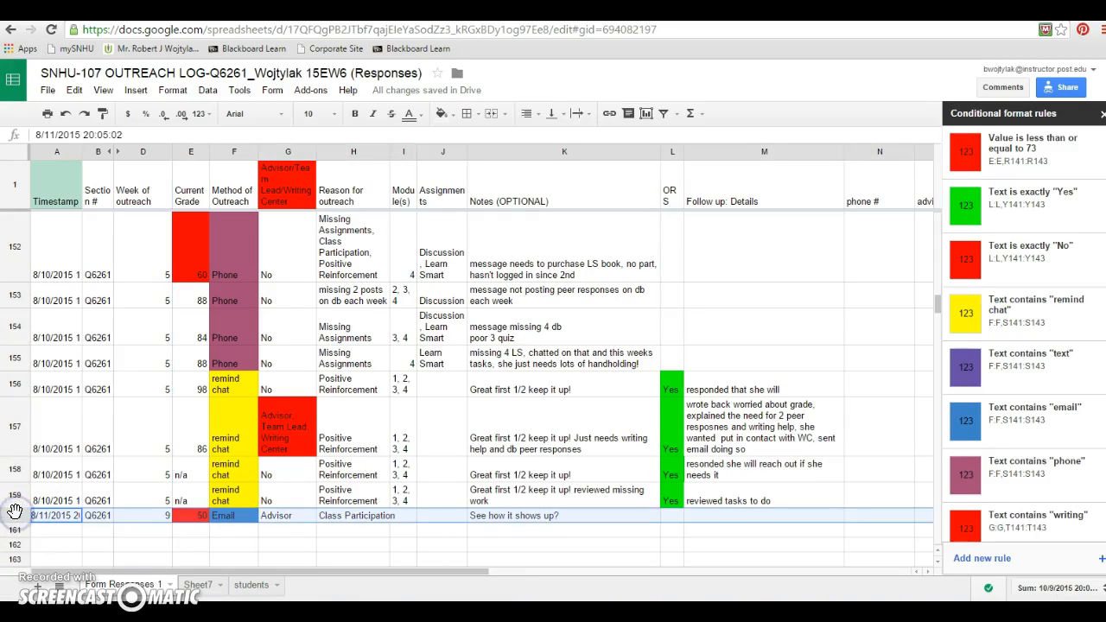
{"action": "left_click", "coordinate": [197, 585]}
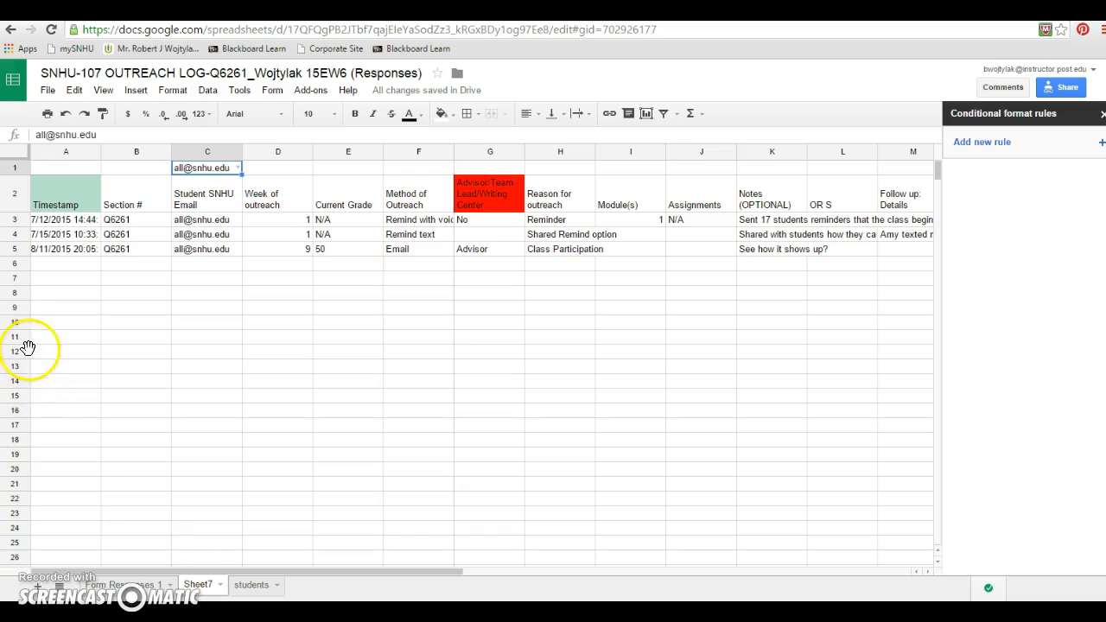
{"action": "left_click", "coordinate": [16, 250]}
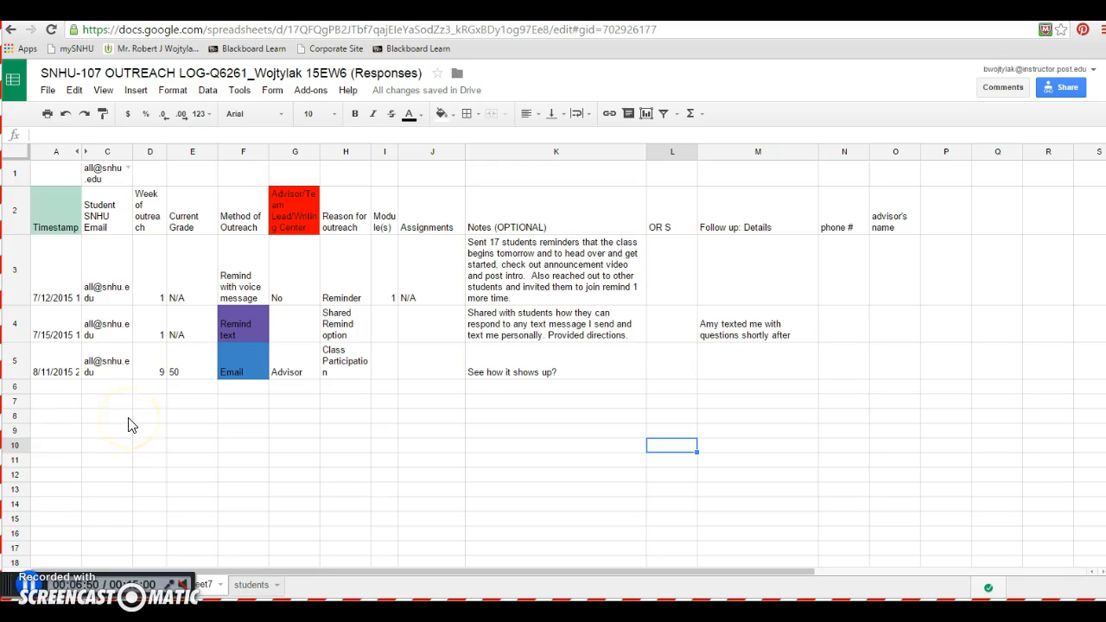
{"action": "left_click", "coordinate": [12, 154]}
{"action": "left_click", "coordinate": [172, 90]}
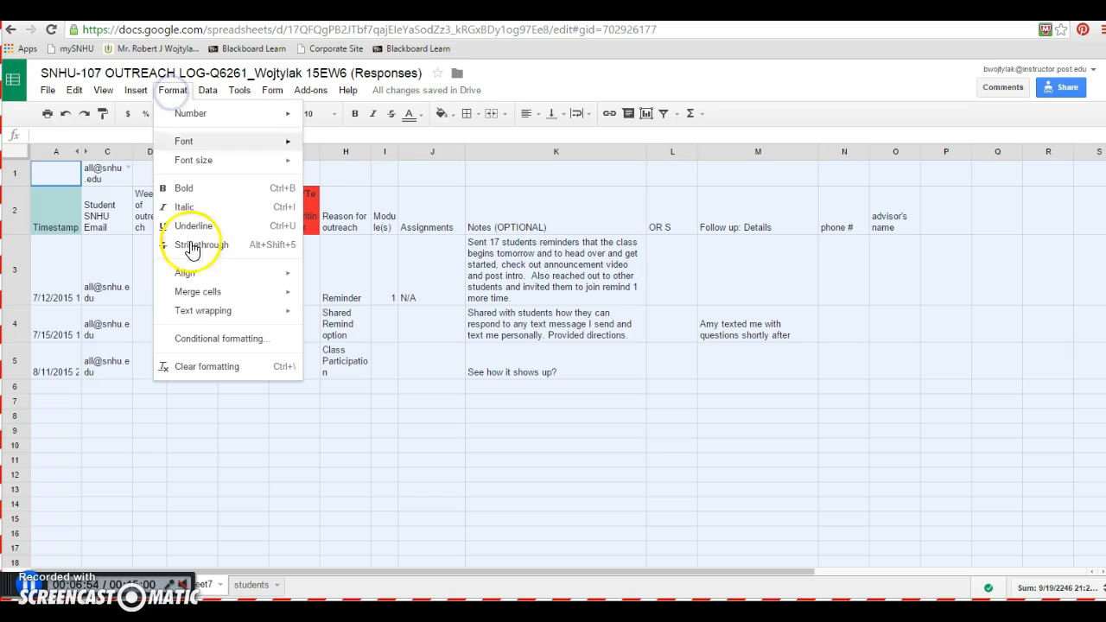
{"action": "mouse_move", "coordinate": [269, 316]}
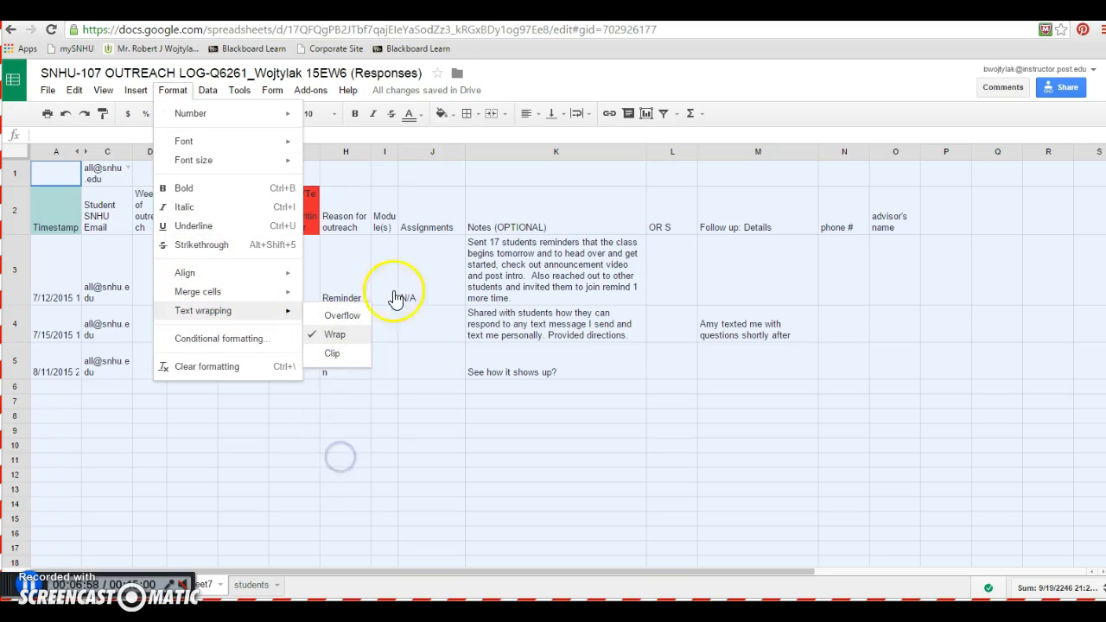
{"action": "left_click", "coordinate": [339, 458]}
Open the lookup sheet's conditional format rules and change the green "Yes" rule's range to L:L
{"action": "left_click", "coordinate": [10, 156]}
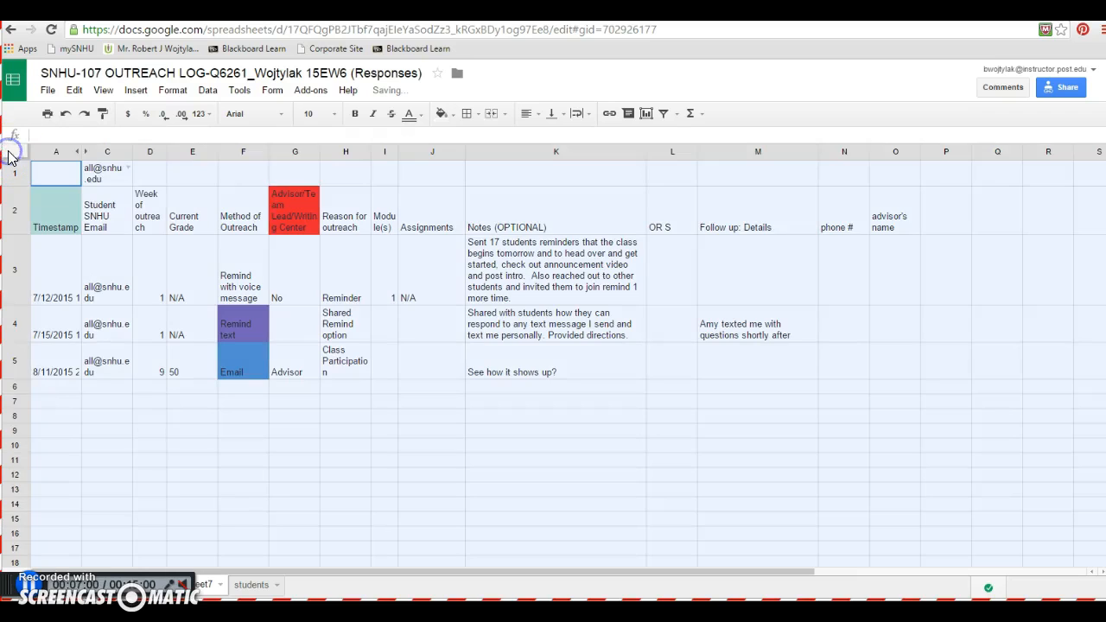
{"action": "left_click", "coordinate": [178, 94]}
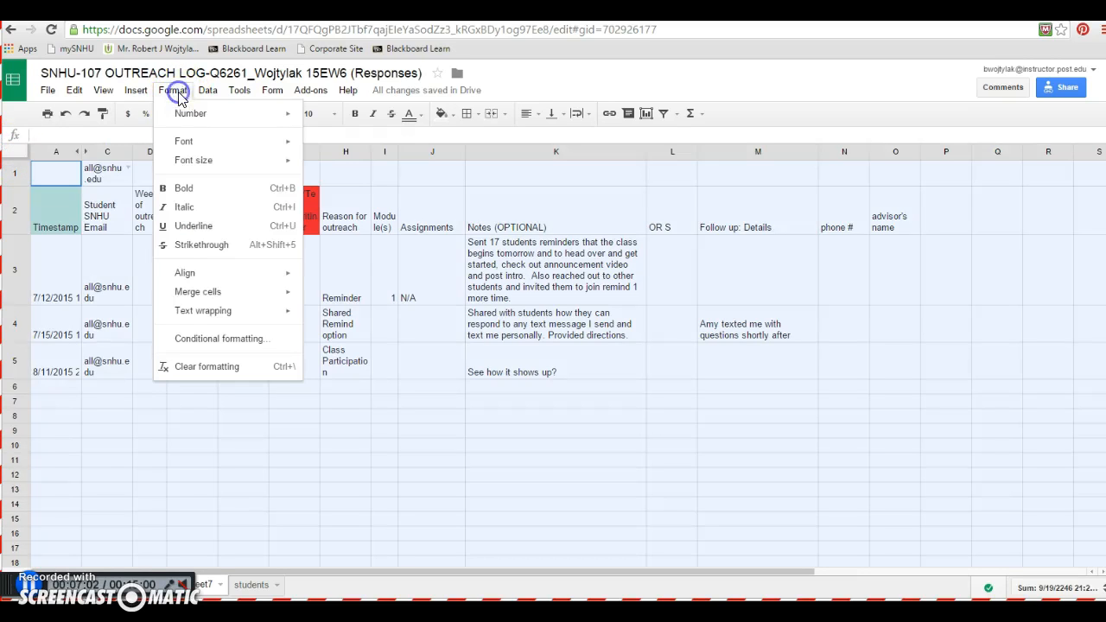
{"action": "left_click", "coordinate": [195, 341]}
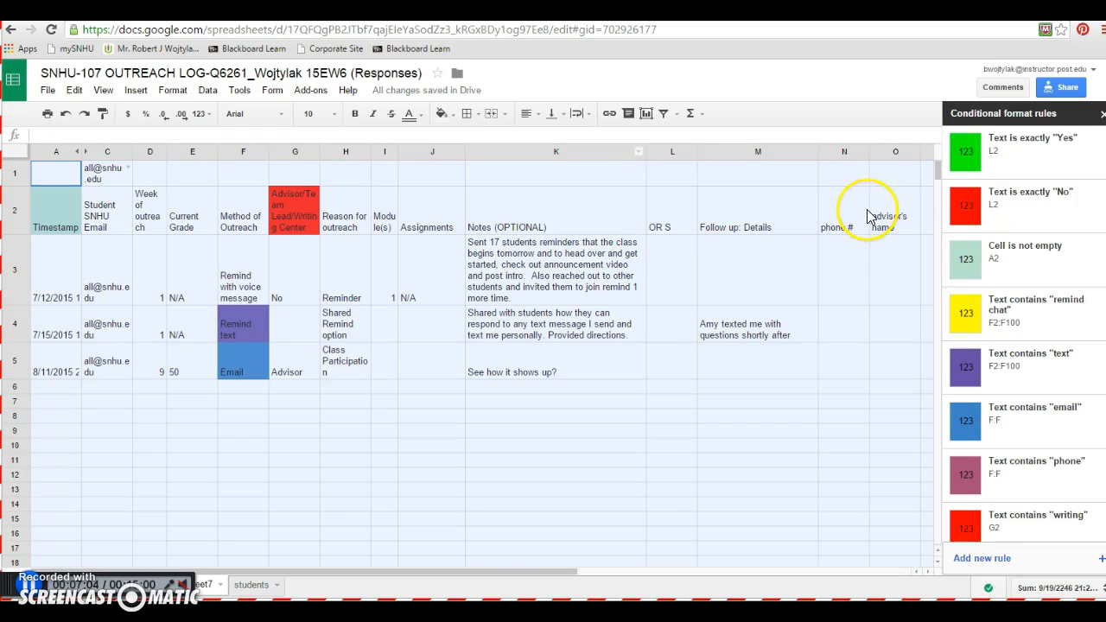
{"action": "left_click", "coordinate": [1000, 155]}
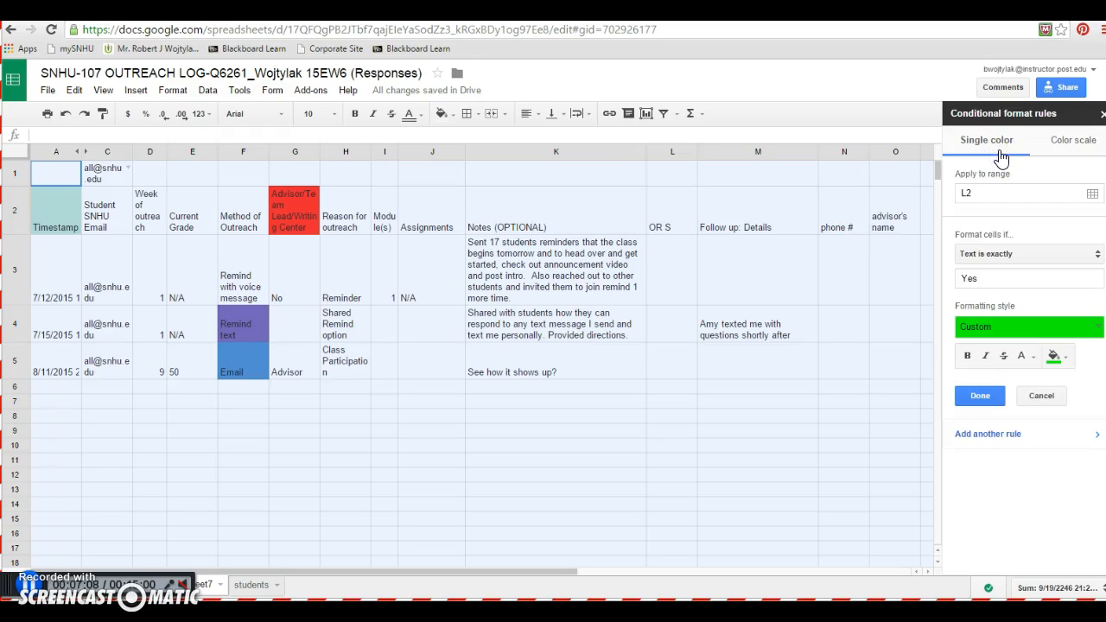
{"action": "left_click", "coordinate": [972, 193]}
{"action": "left_click_drag", "start_coordinate": [972, 194], "coordinate": [951, 197]}
{"action": "left_click", "coordinate": [987, 357]}
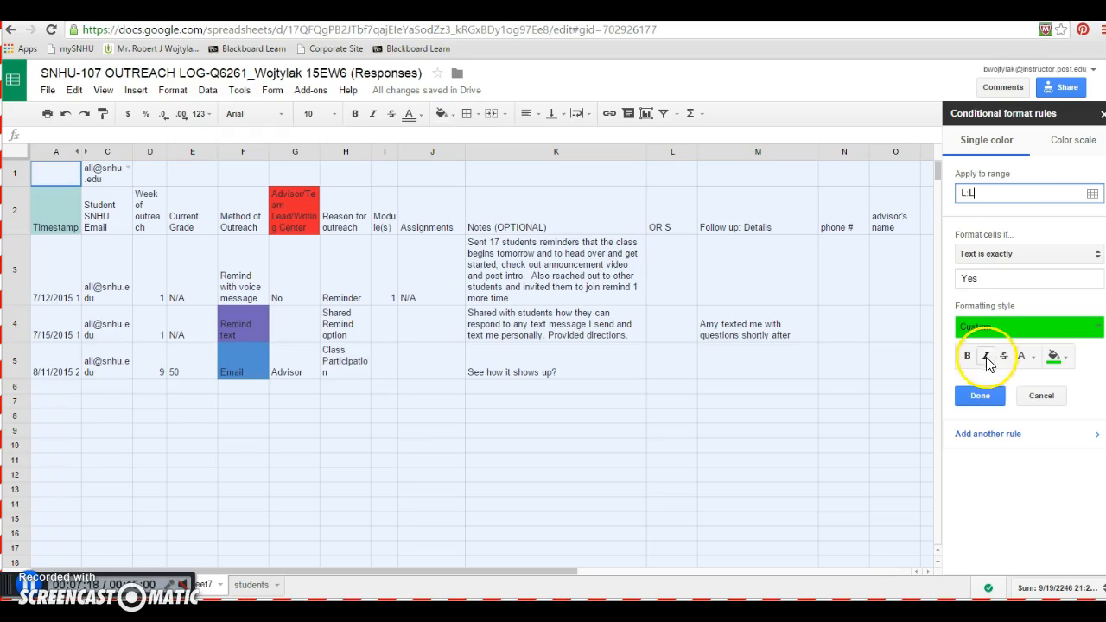
{"action": "left_click", "coordinate": [980, 397]}
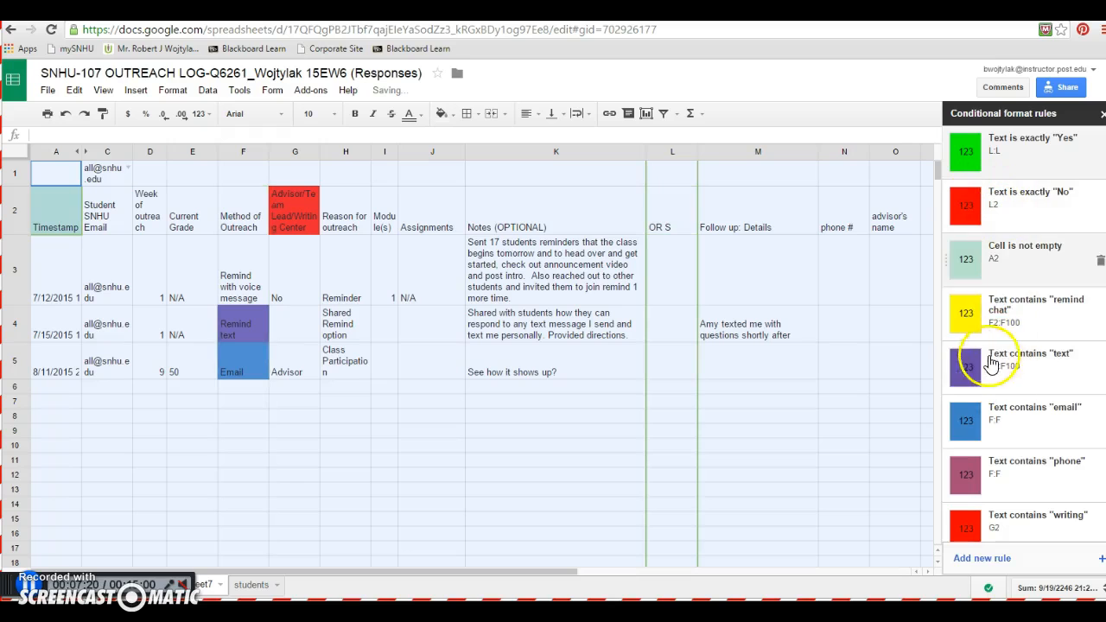
Inspect which conditional format rules apply to different cells of the lookup sheet
{"action": "left_click", "coordinate": [730, 450]}
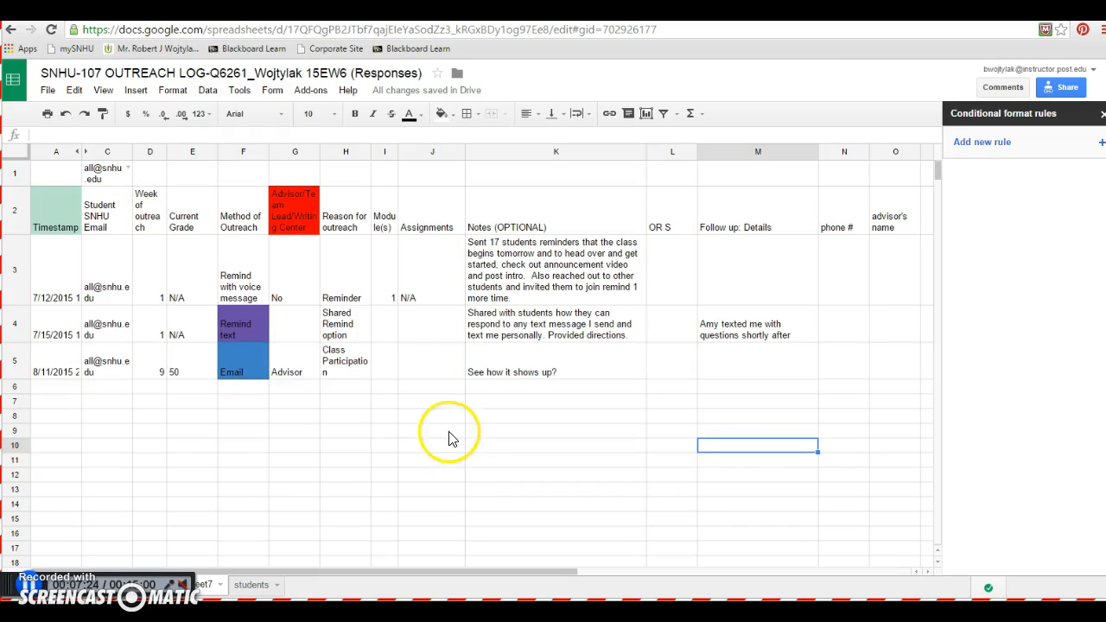
{"action": "left_click", "coordinate": [18, 386]}
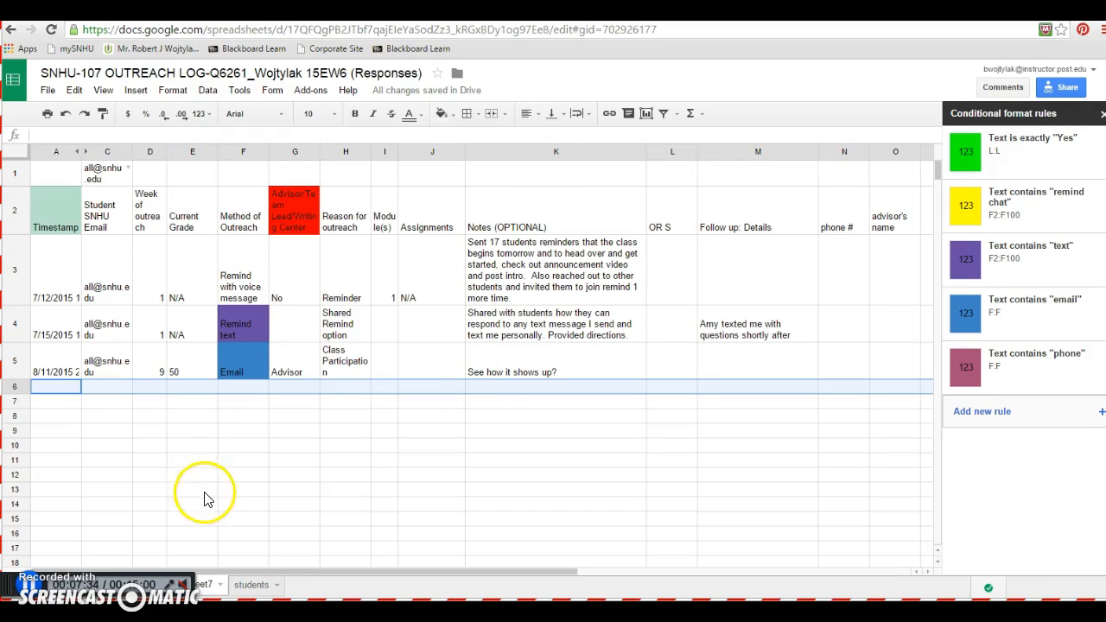
{"action": "left_click", "coordinate": [311, 505]}
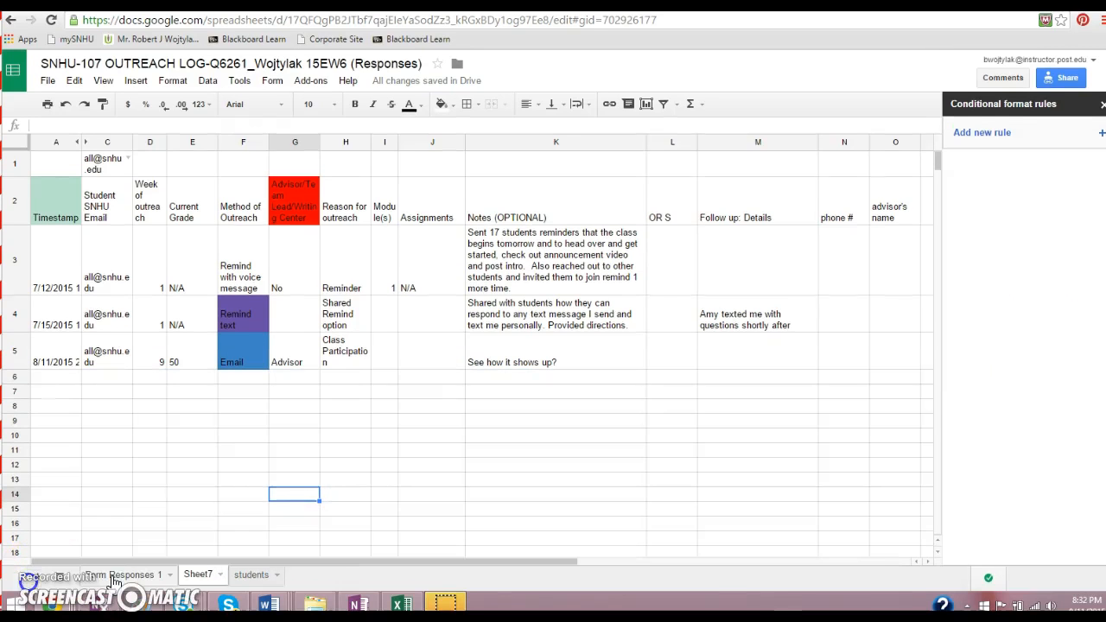
Return to the Form Responses 1 sheet and close the conditional format rules panel
{"action": "left_click", "coordinate": [113, 575]}
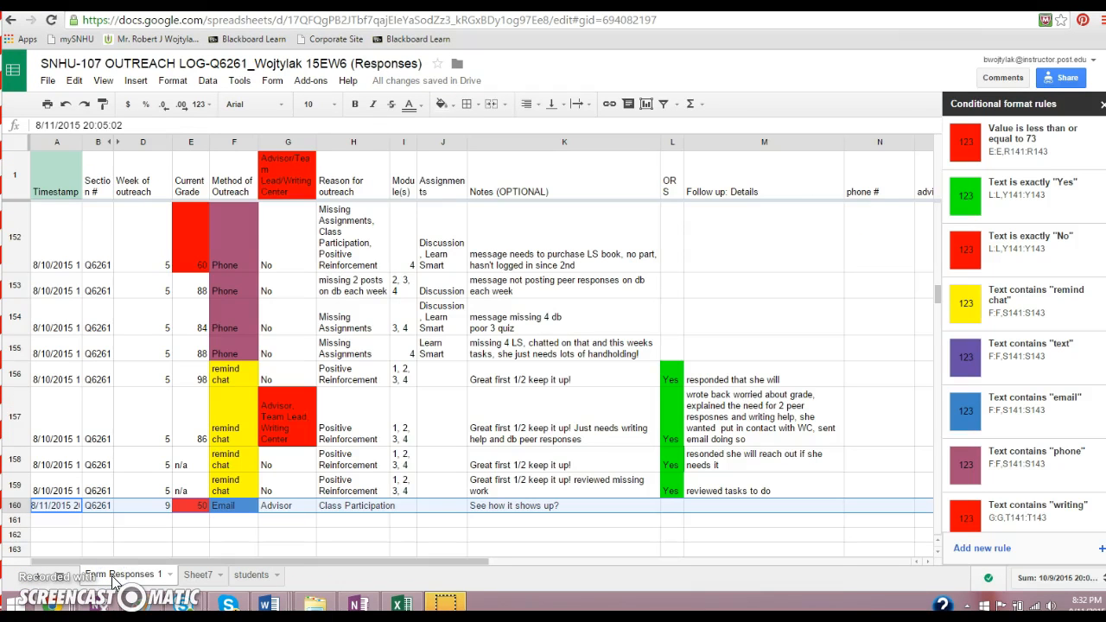
{"action": "left_click", "coordinate": [1103, 105]}
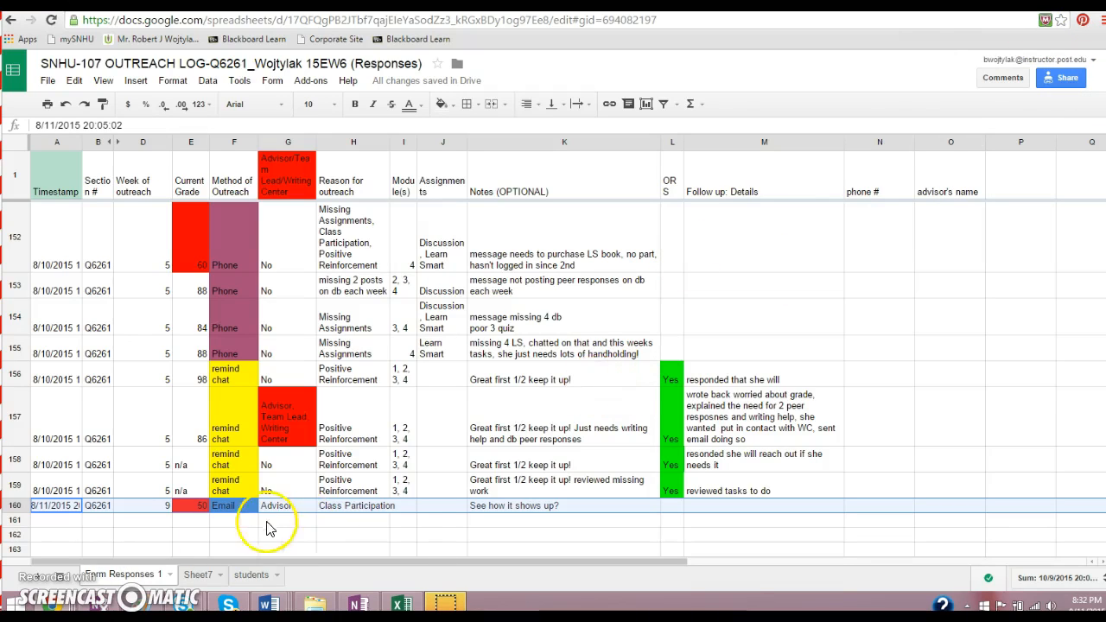